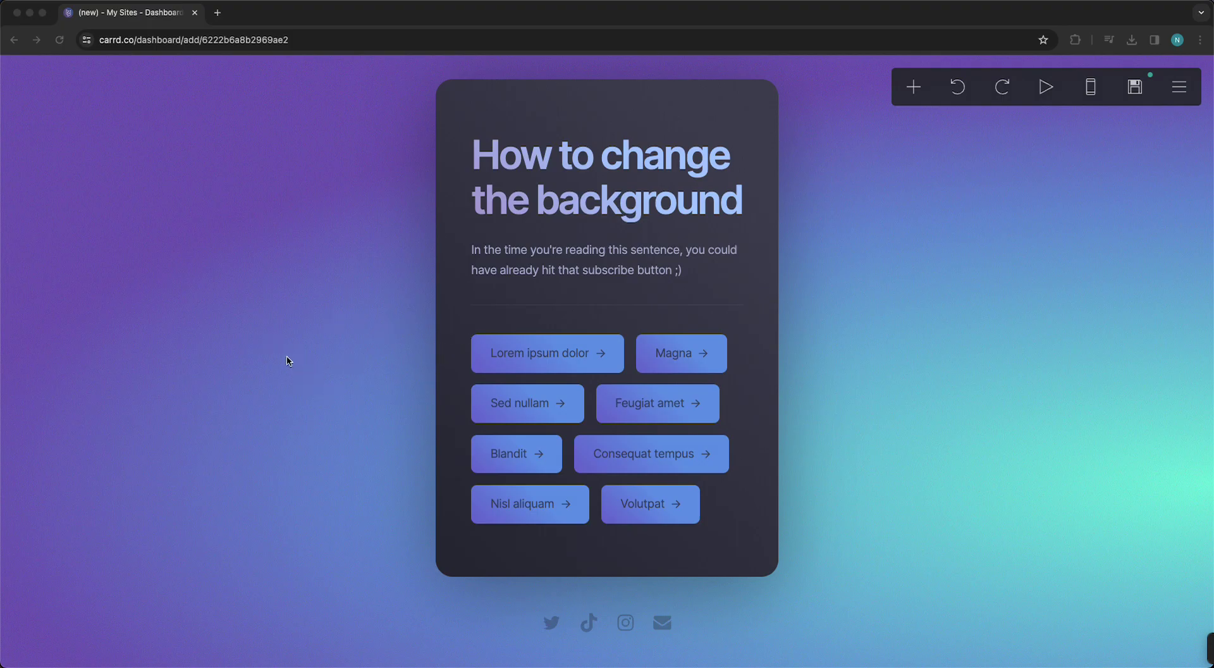
# - Open the site background settings and view the radial gradient with its three colour stops
pyautogui.click(247, 376)
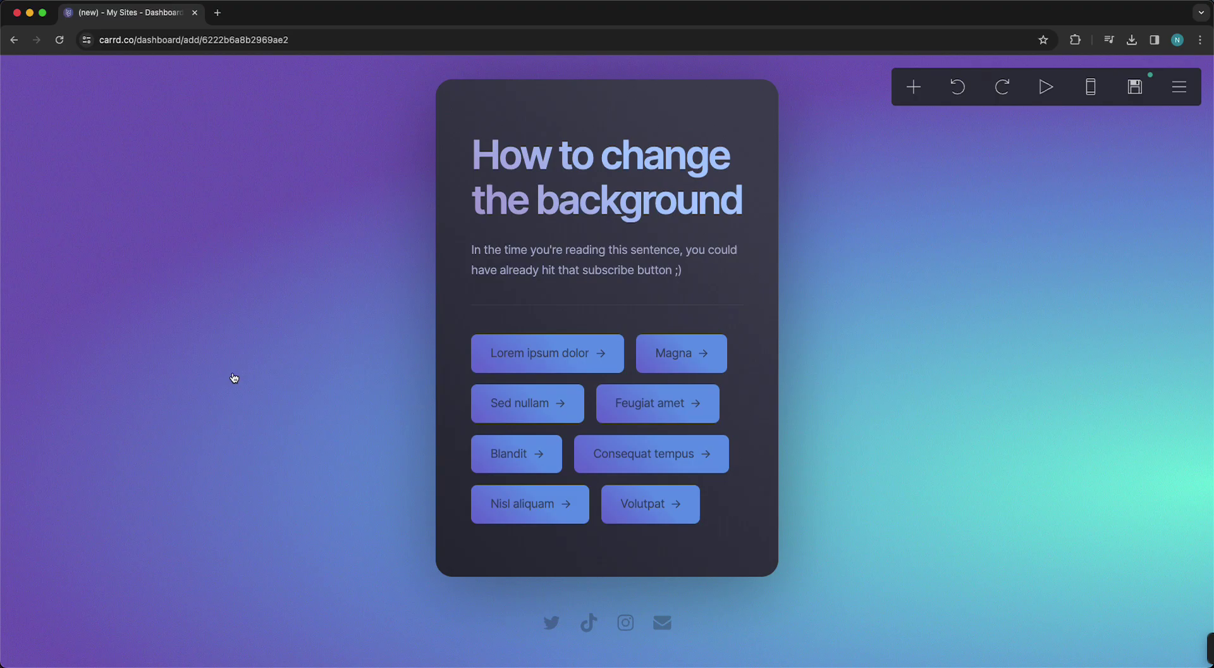
pyautogui.click(241, 379)
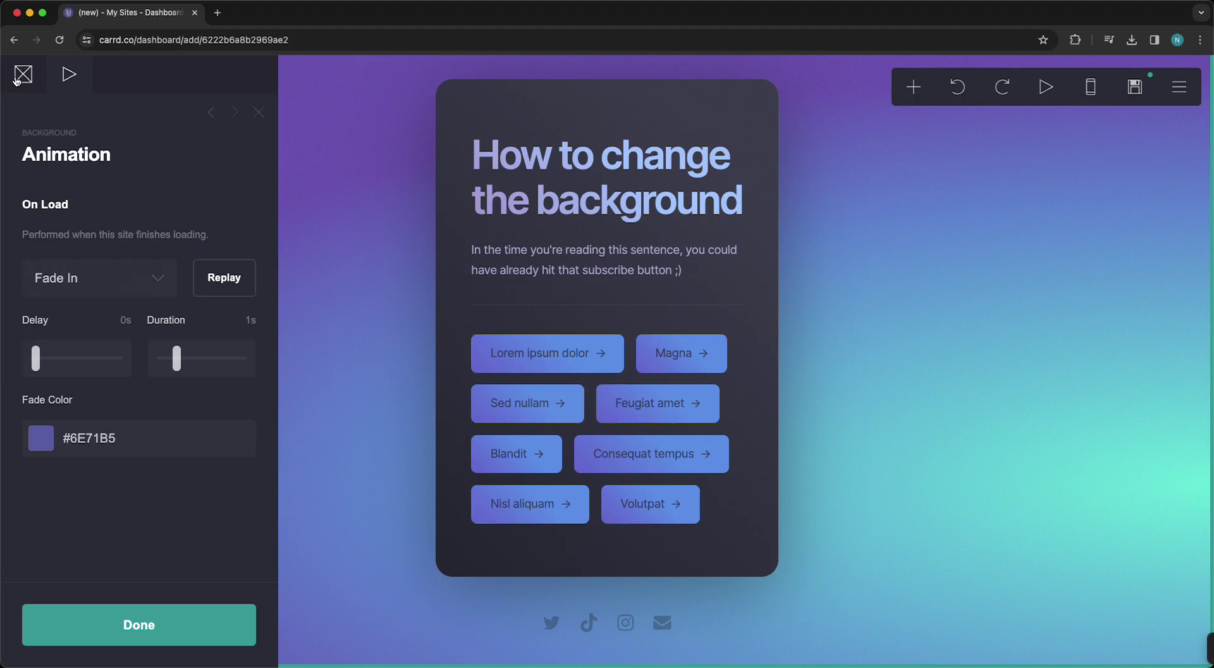
pyautogui.click(24, 74)
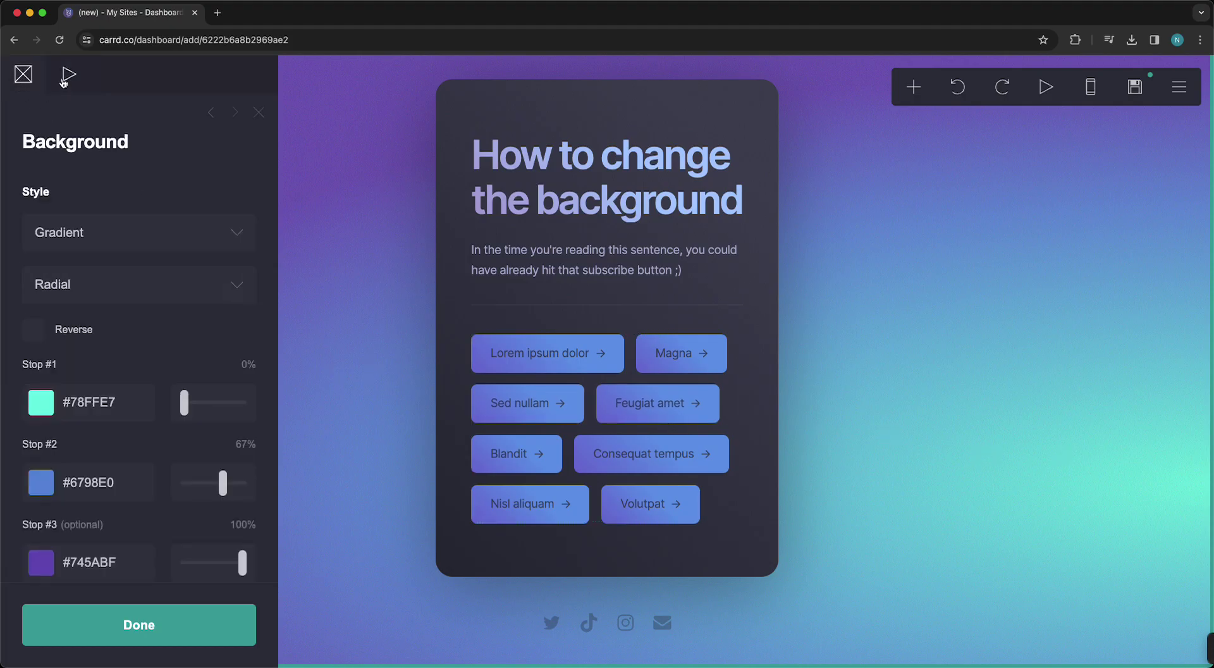
pyautogui.click(65, 79)
pyautogui.click(27, 85)
# - Change the background style to a solid red colour, #E63C3C
pyautogui.click(79, 242)
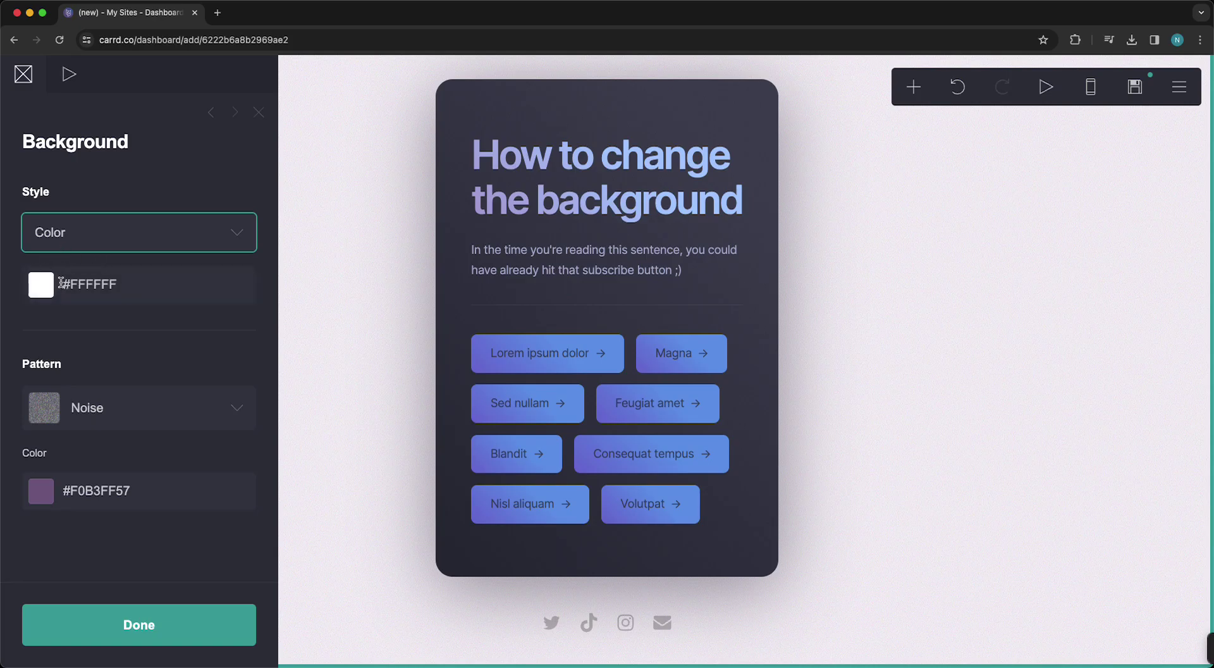
pyautogui.click(95, 289)
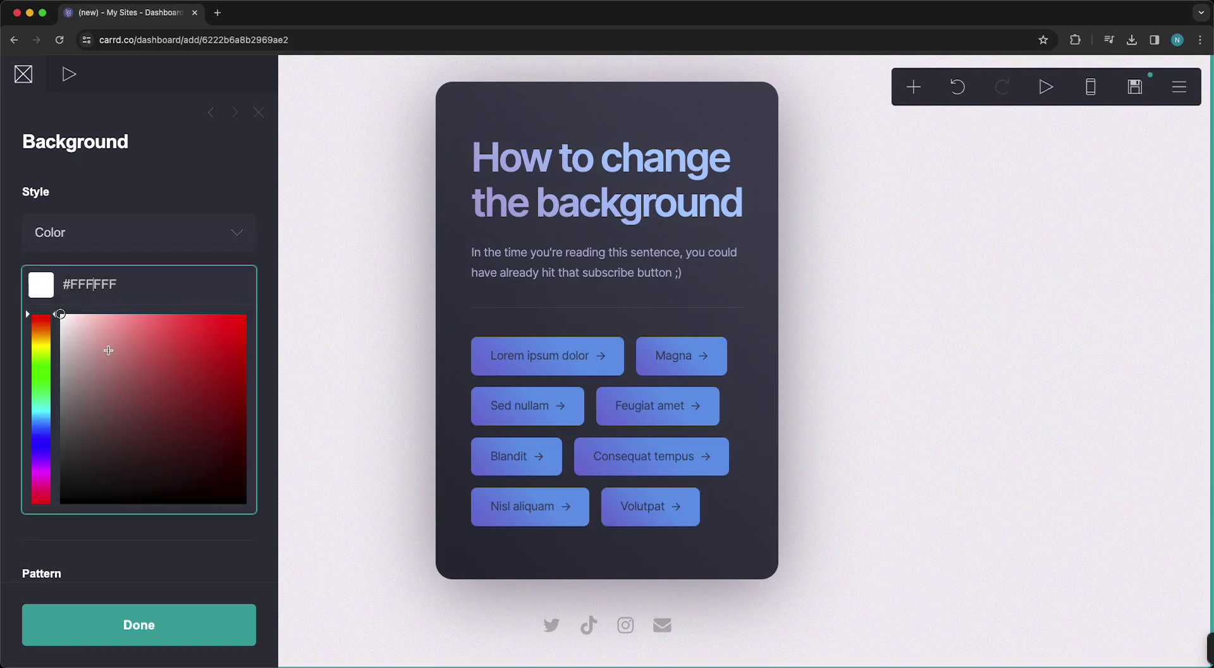
pyautogui.moveTo(158, 348); pyautogui.dragTo(198, 333)
pyautogui.click(127, 200)
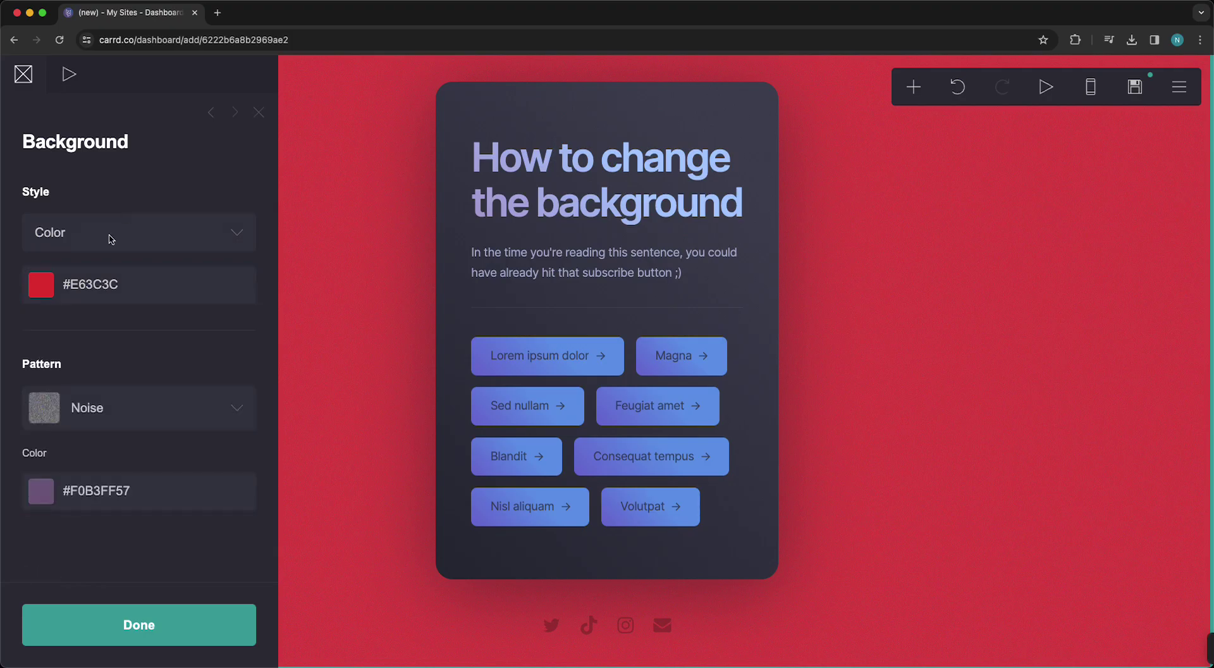
# - Briefly try the Gradient style, then return to the solid Color style
pyautogui.click(57, 248)
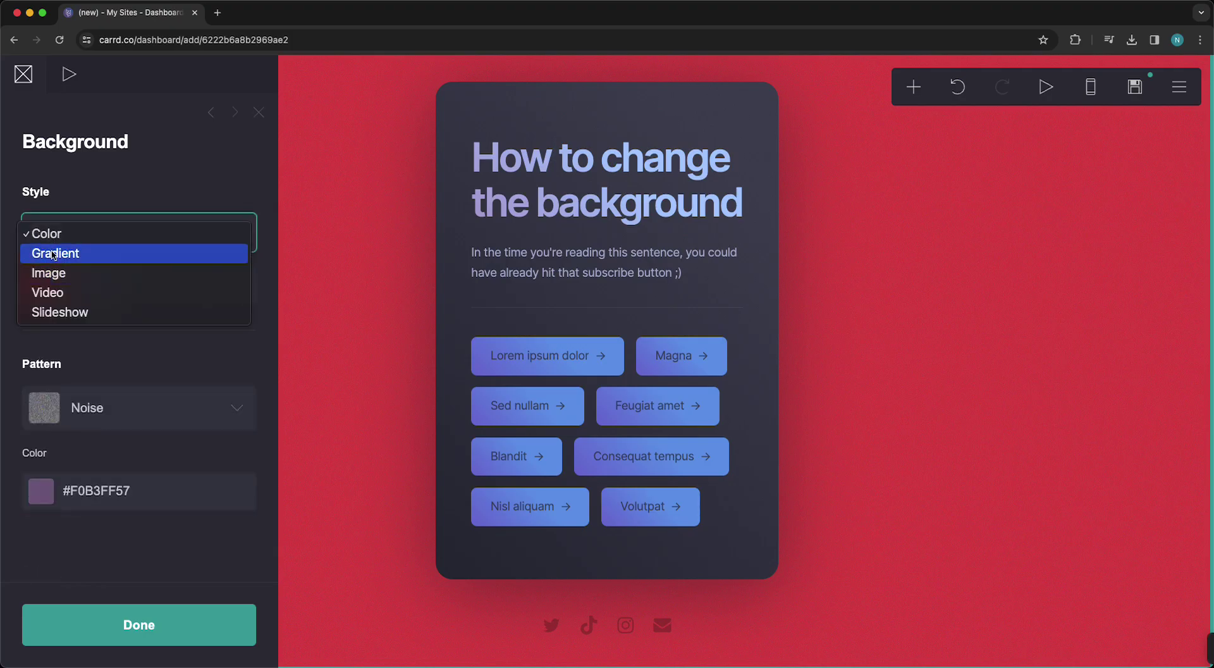
pyautogui.click(55, 251)
pyautogui.click(56, 239)
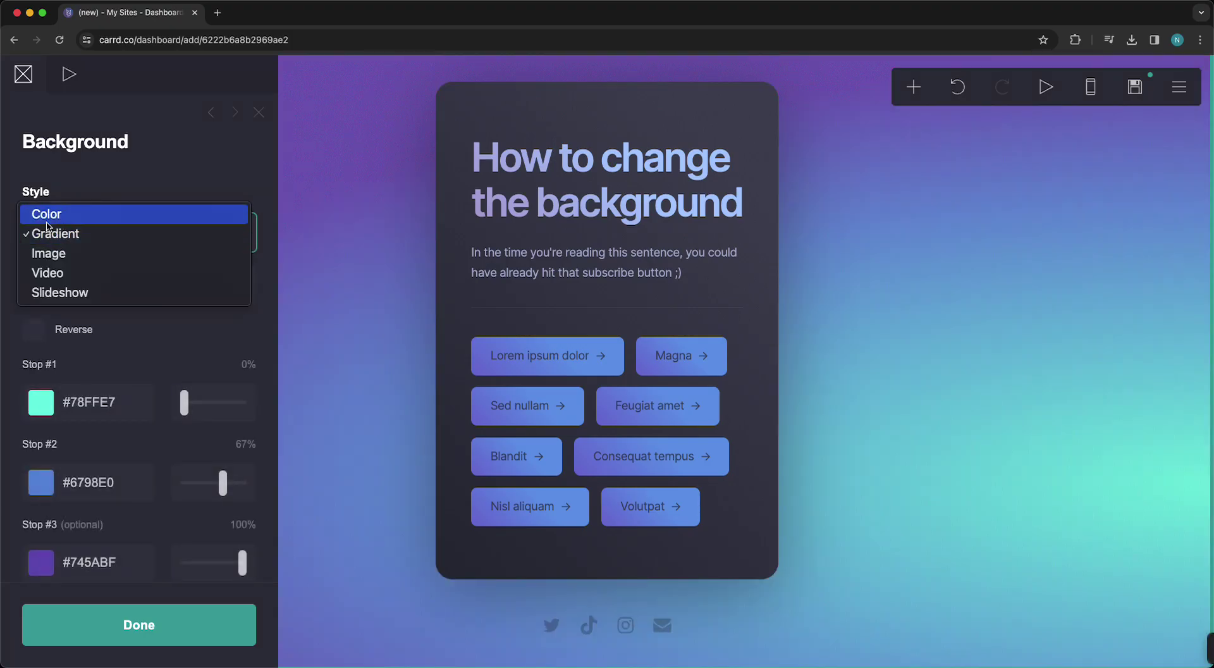
pyautogui.click(51, 209)
pyautogui.click(127, 408)
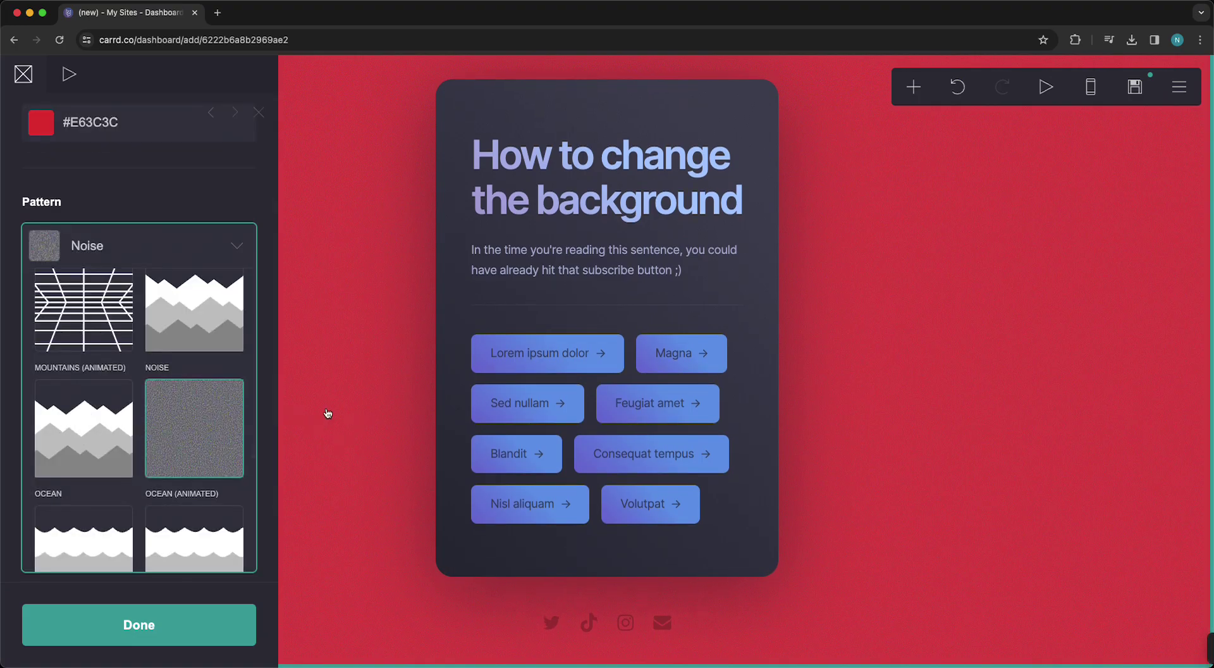
# - Apply the Peaks (Animated) pattern with size 53 and thickness 8
pyautogui.scroll(-1, 132, 397)
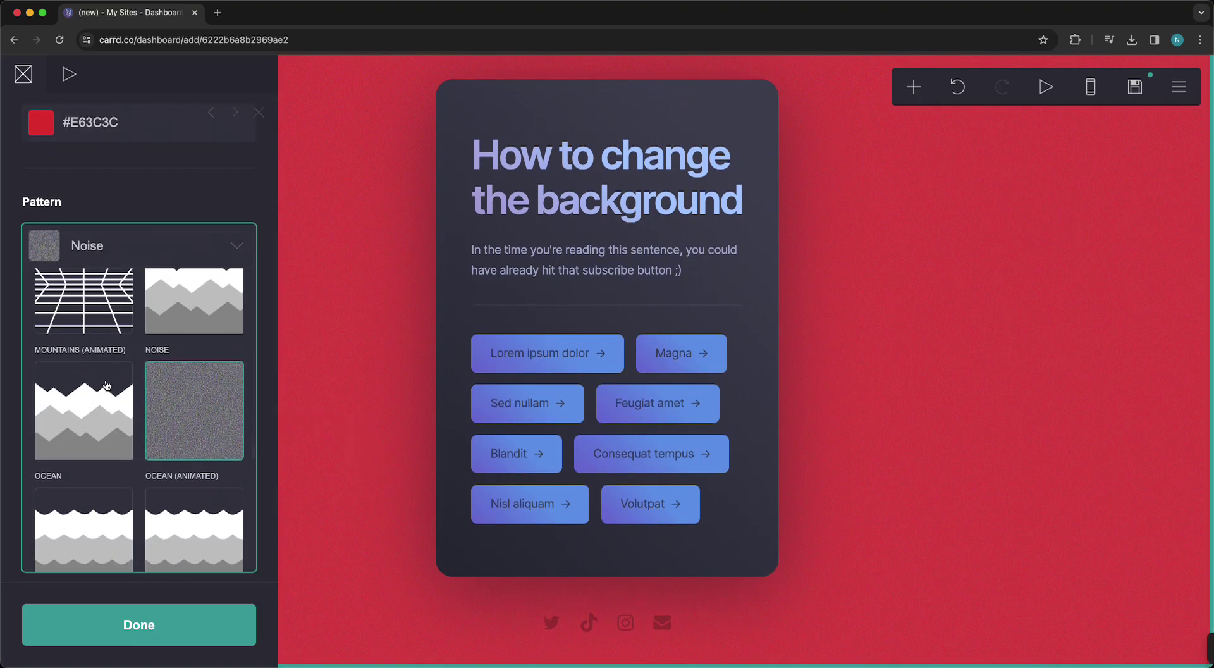
pyautogui.scroll(-5, 191, 436)
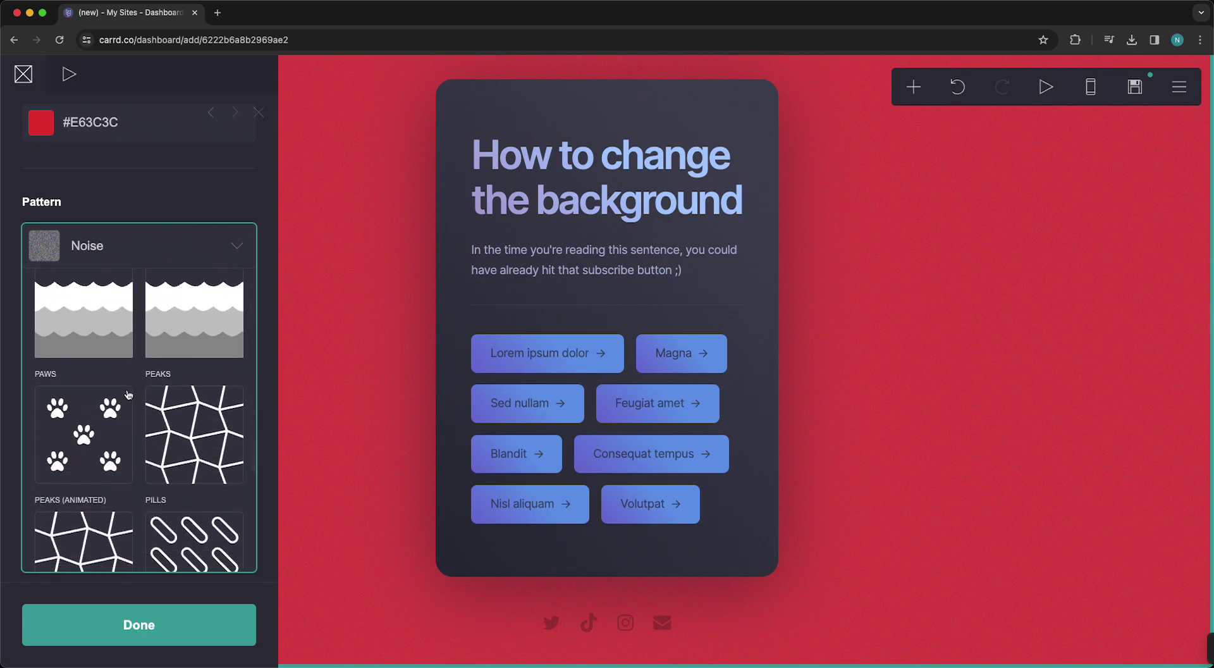
pyautogui.scroll(-3, 63, 317)
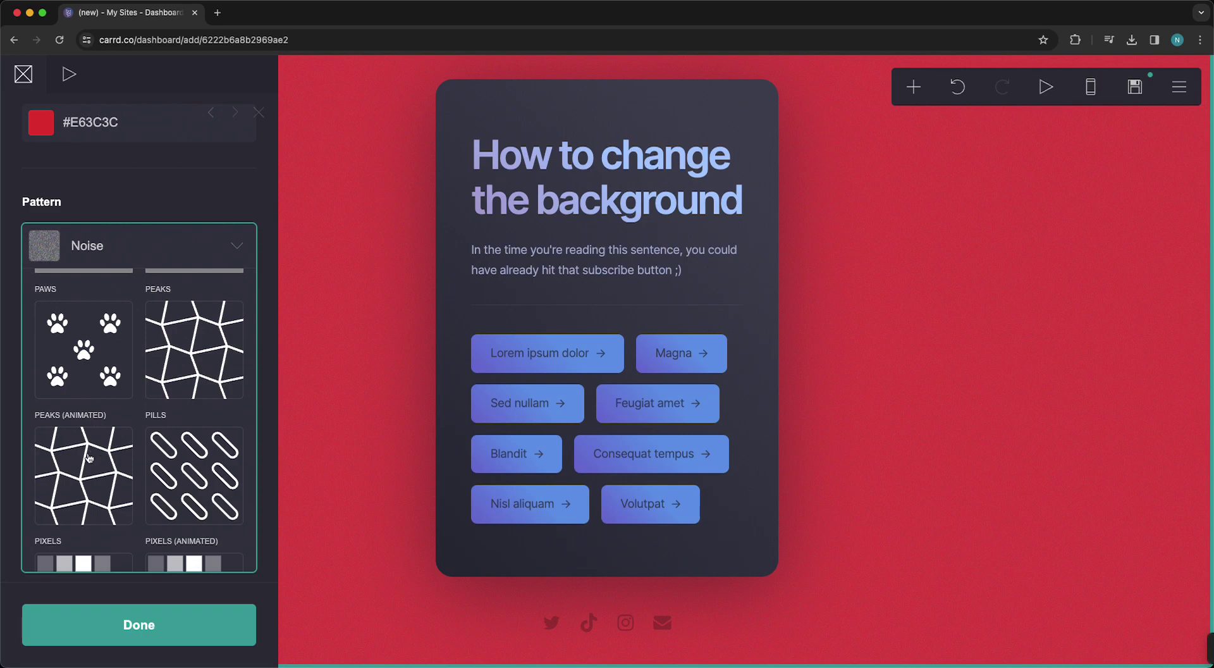
pyautogui.click(69, 464)
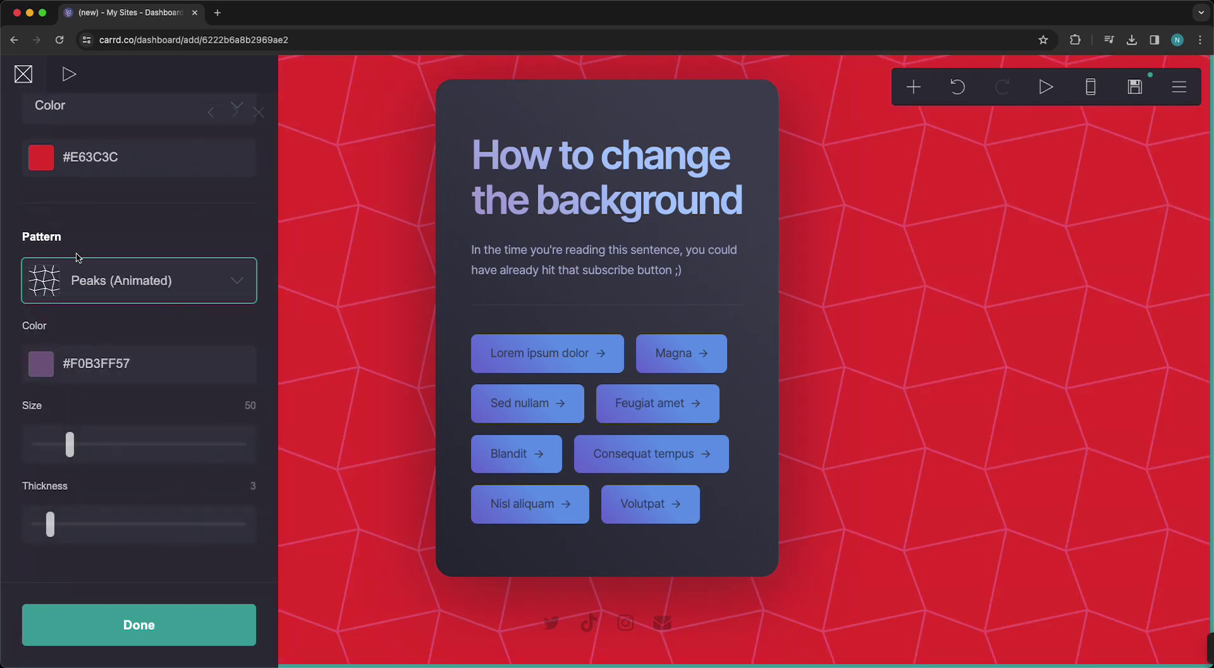
pyautogui.moveTo(71, 444)
pyautogui.mouseDown()
pyautogui.moveTo(175, 444)
pyautogui.moveTo(71, 444)
pyautogui.mouseUp()
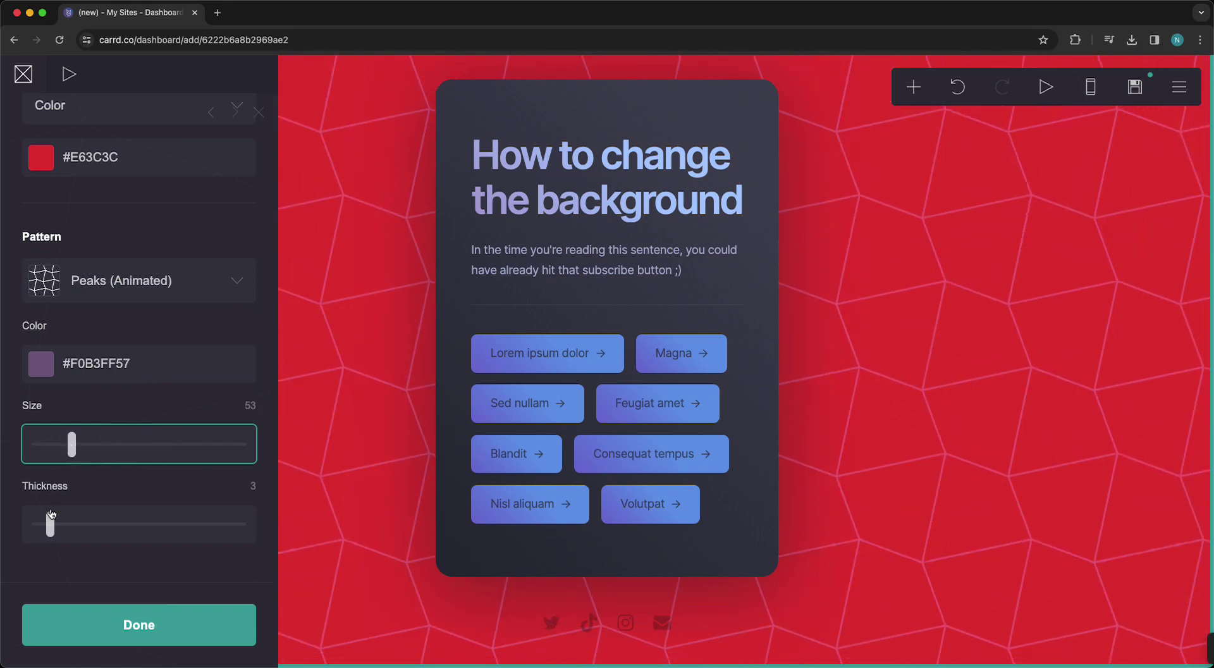
pyautogui.moveTo(50, 522); pyautogui.dragTo(88, 478)
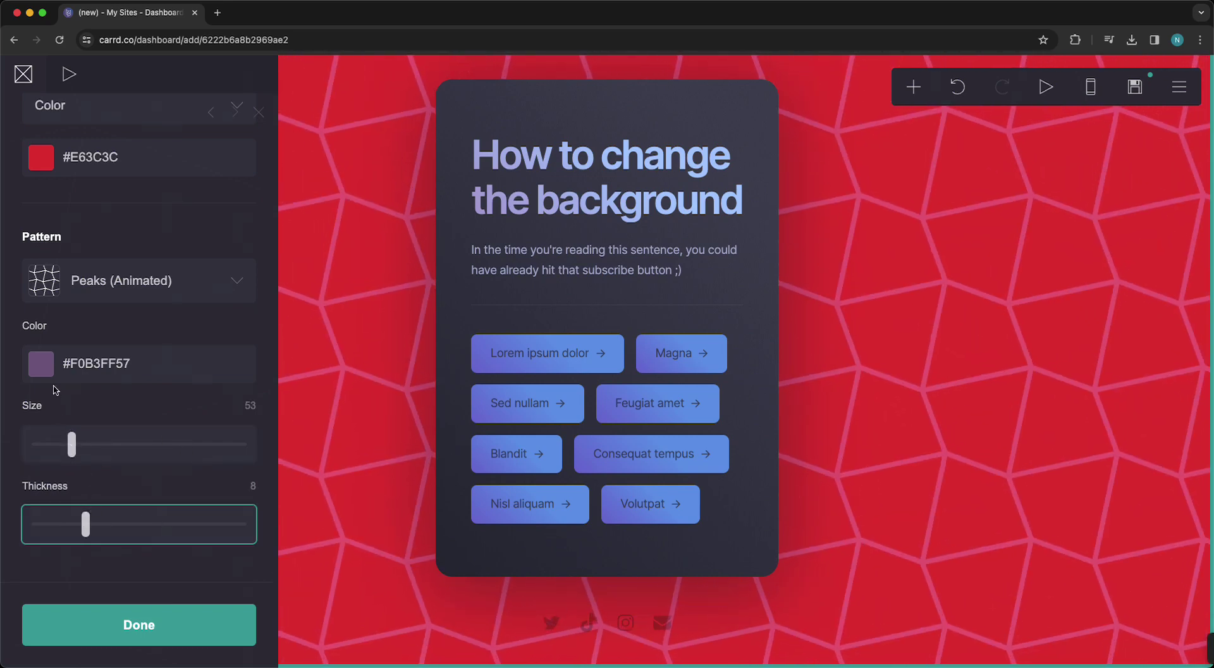
# - Set the pattern colour to purple #B216D957
pyautogui.click(43, 355)
pyautogui.moveTo(106, 436); pyautogui.dragTo(230, 423)
pyautogui.click(171, 326)
pyautogui.scroll(4, 165, 320)
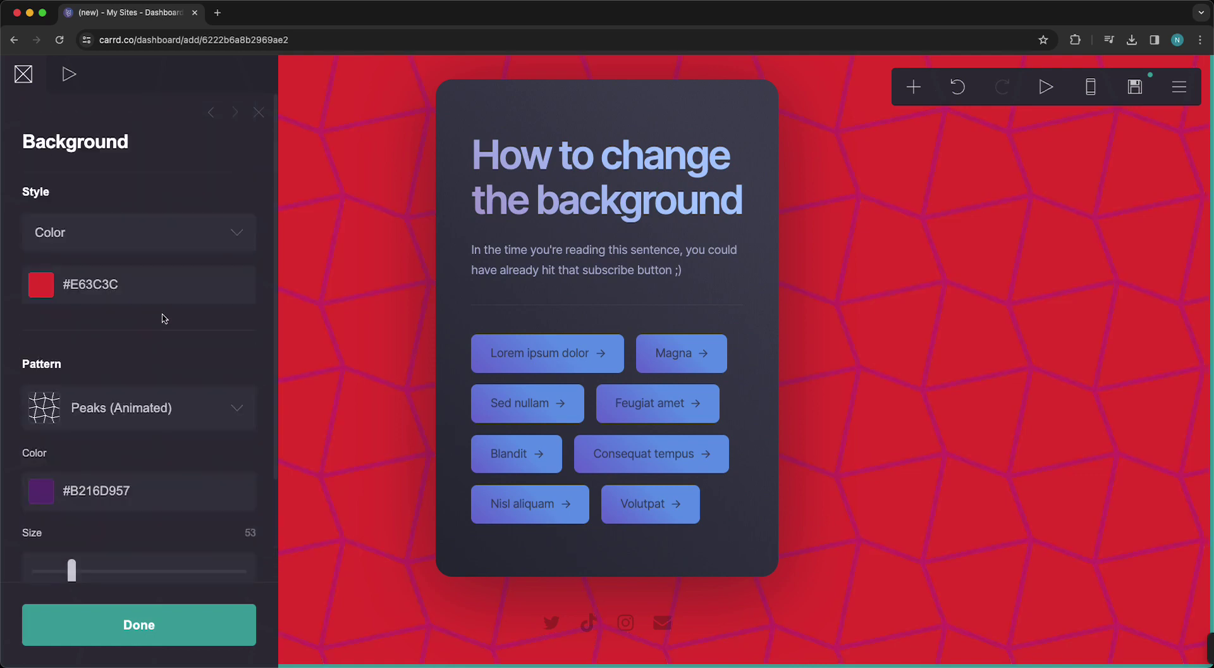
# - Switch the background style to Gradient, restoring the #78FFE7, #6798E0, #745ABF radial gradient
pyautogui.click(86, 241)
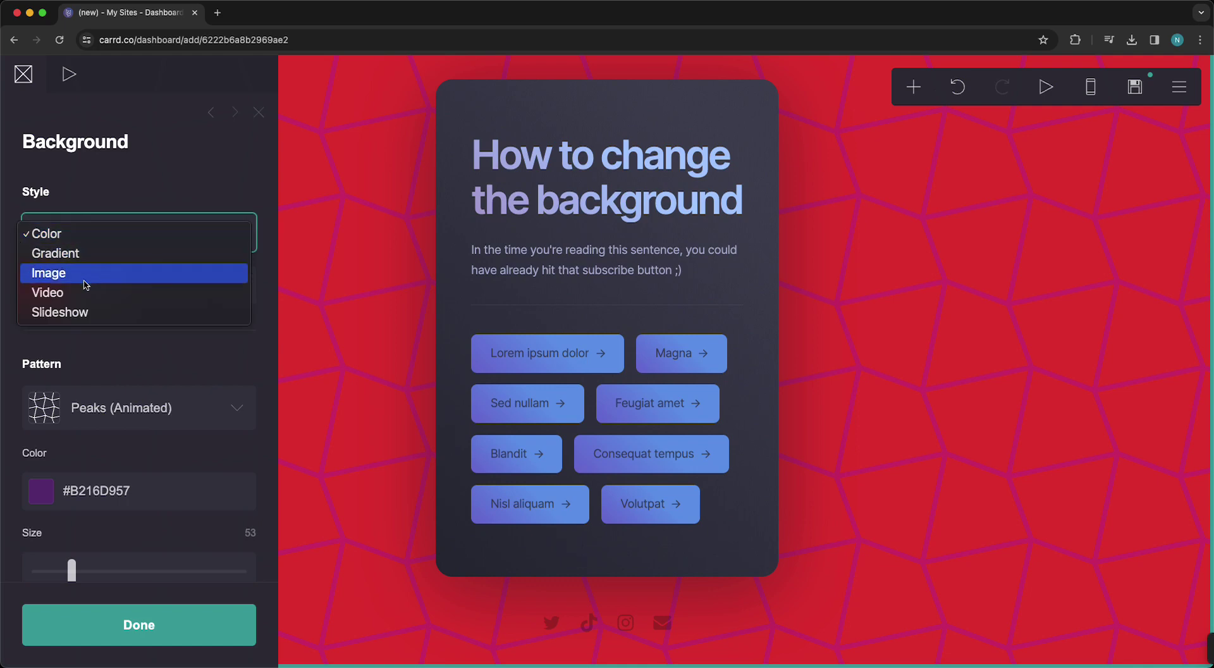
pyautogui.click(55, 255)
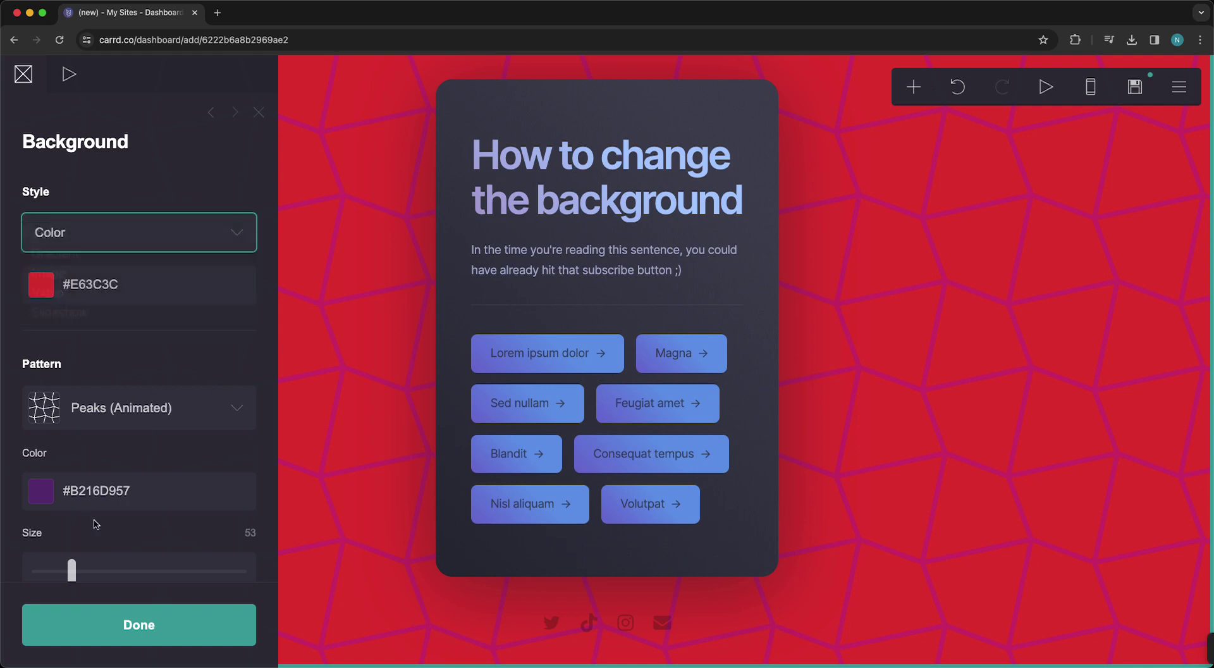
pyautogui.scroll(-10, 98, 456)
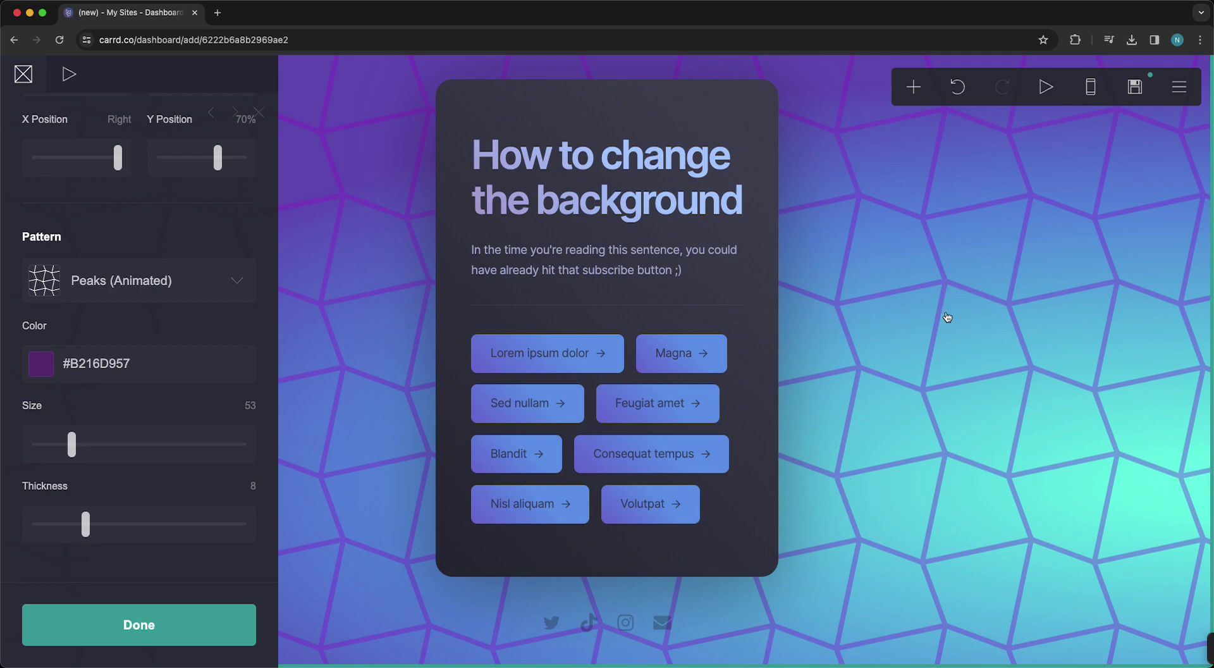
pyautogui.scroll(10, 59, 238)
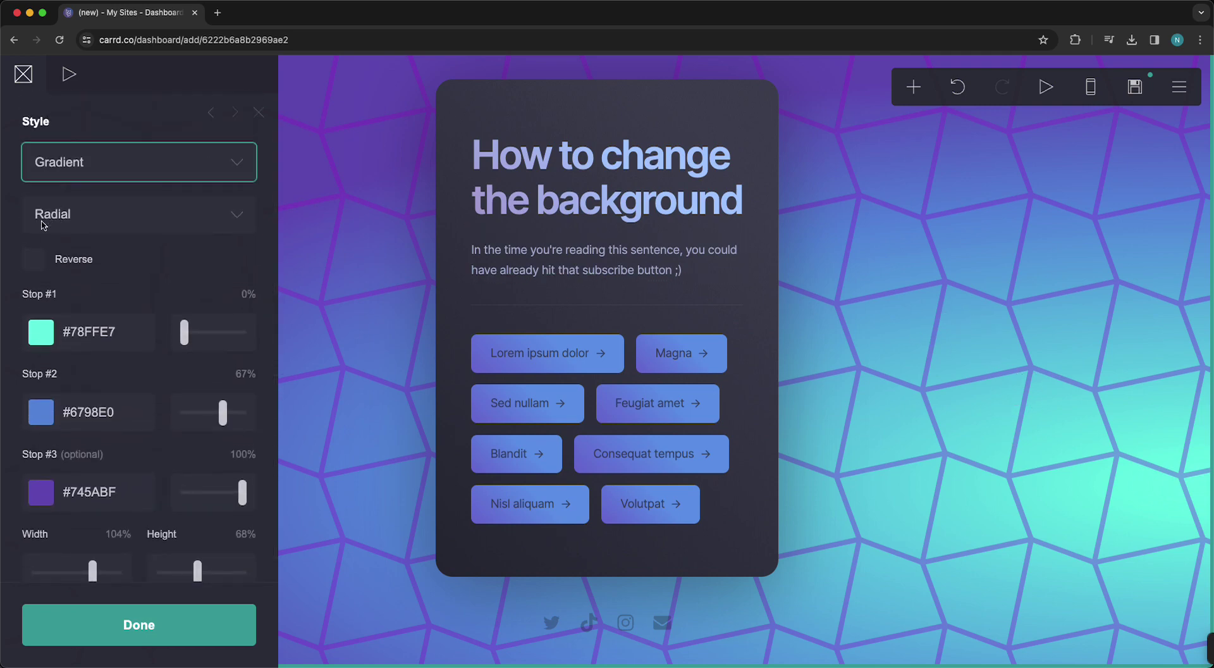
# - Set the gradient type to Linear, leaving Reverse off after trying it
pyautogui.click(79, 220)
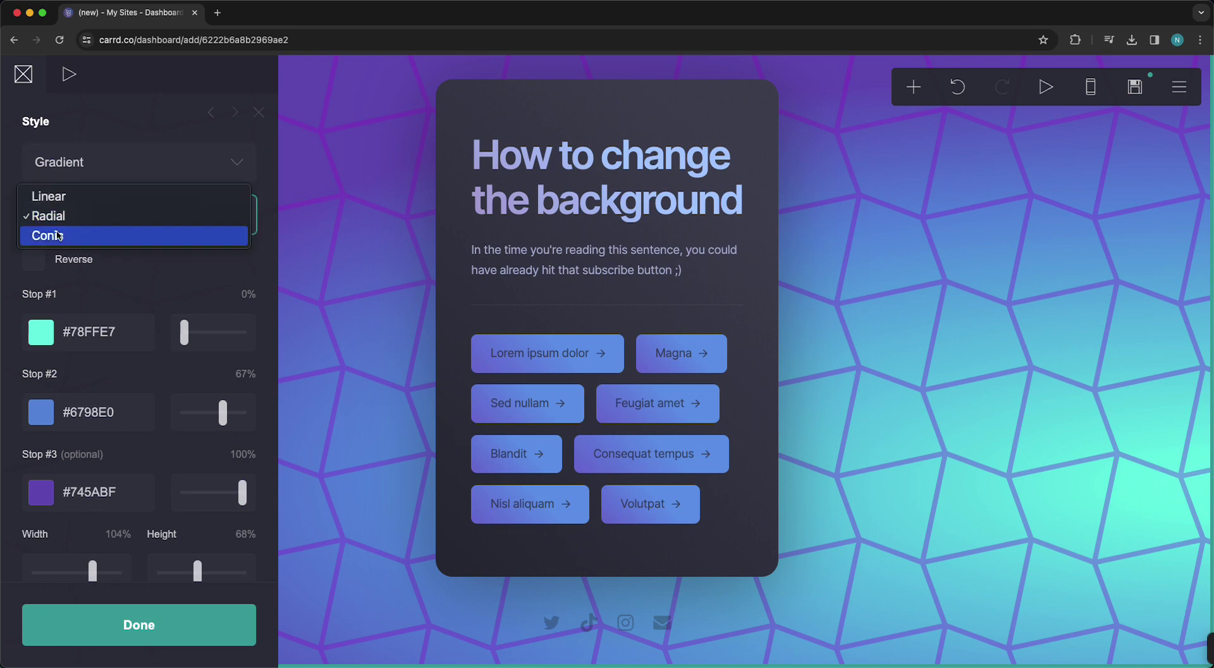
pyautogui.click(57, 235)
pyautogui.click(101, 218)
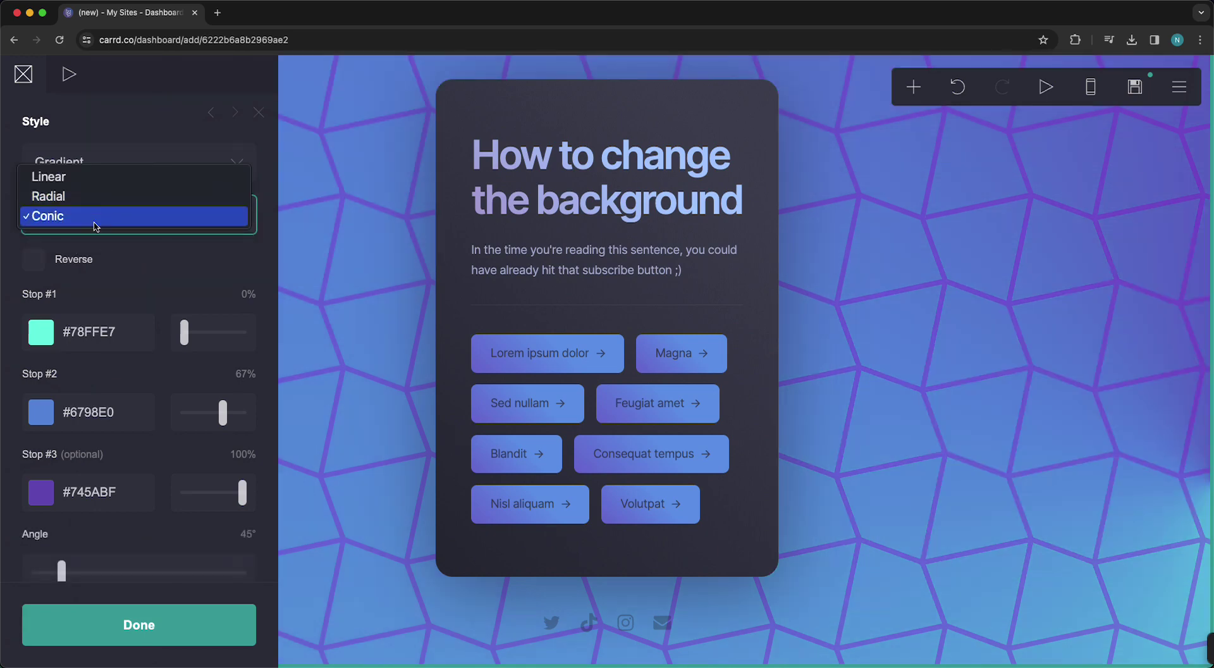
pyautogui.click(95, 195)
pyautogui.click(84, 217)
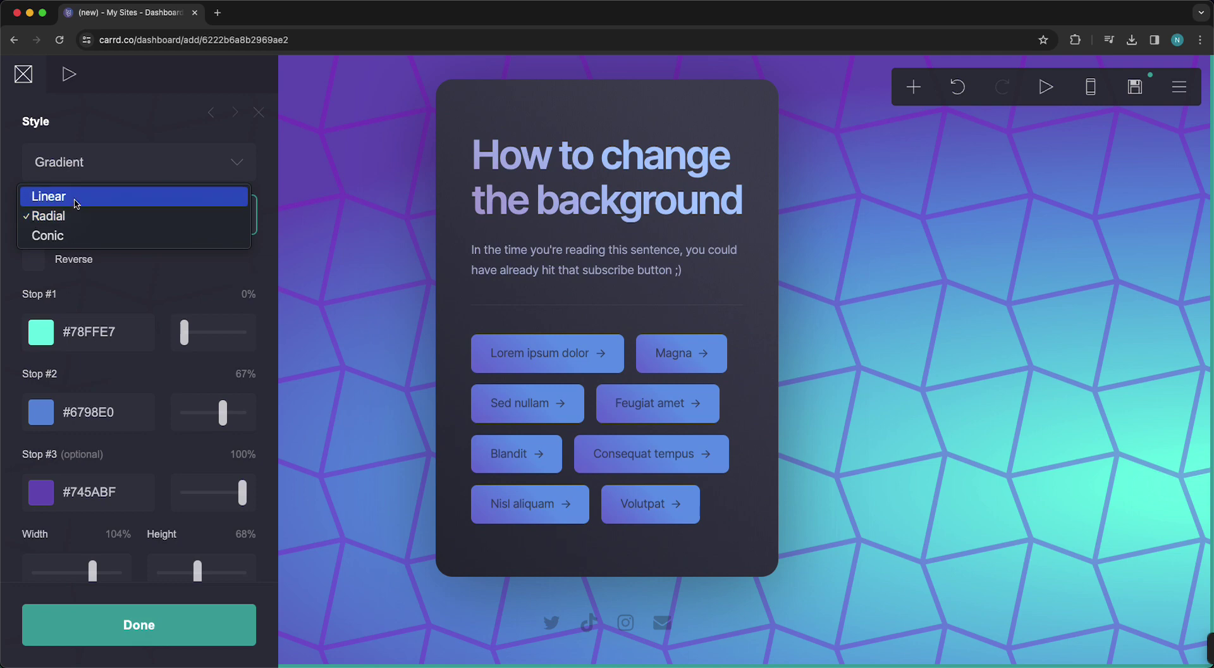
pyautogui.click(75, 198)
pyautogui.click(56, 270)
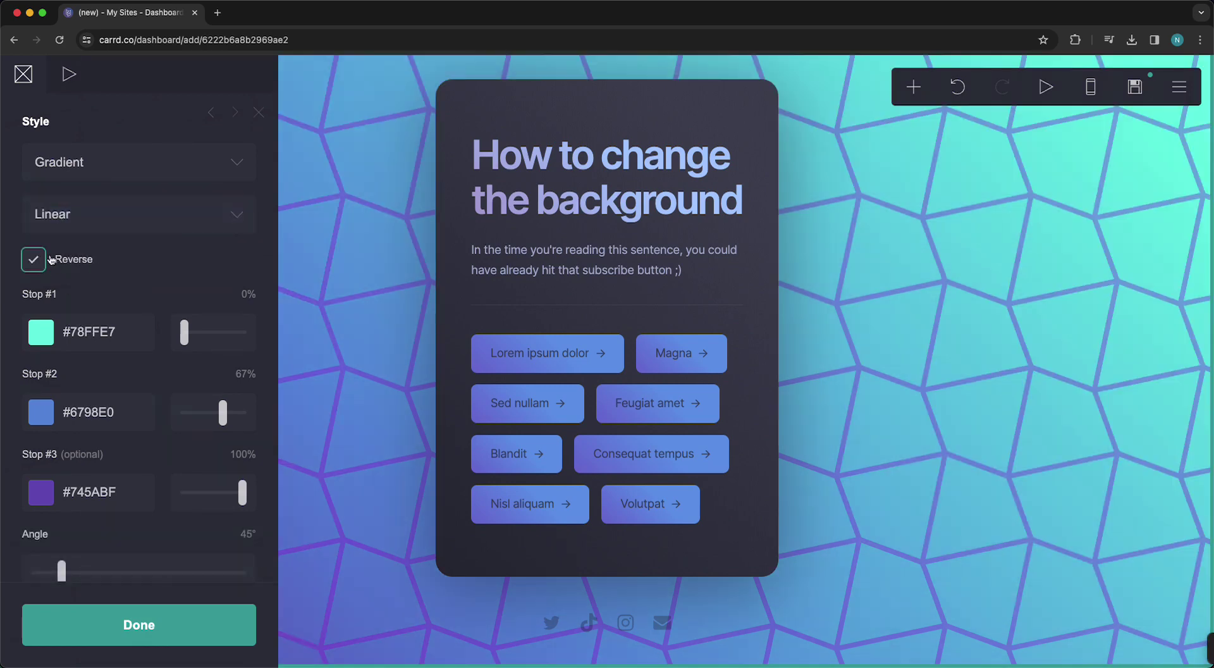
pyautogui.click(49, 263)
# - Move the colour stops to 32%, 15% and 41%, and angle teal toward the bottom-left
pyautogui.moveTo(185, 333); pyautogui.dragTo(203, 334)
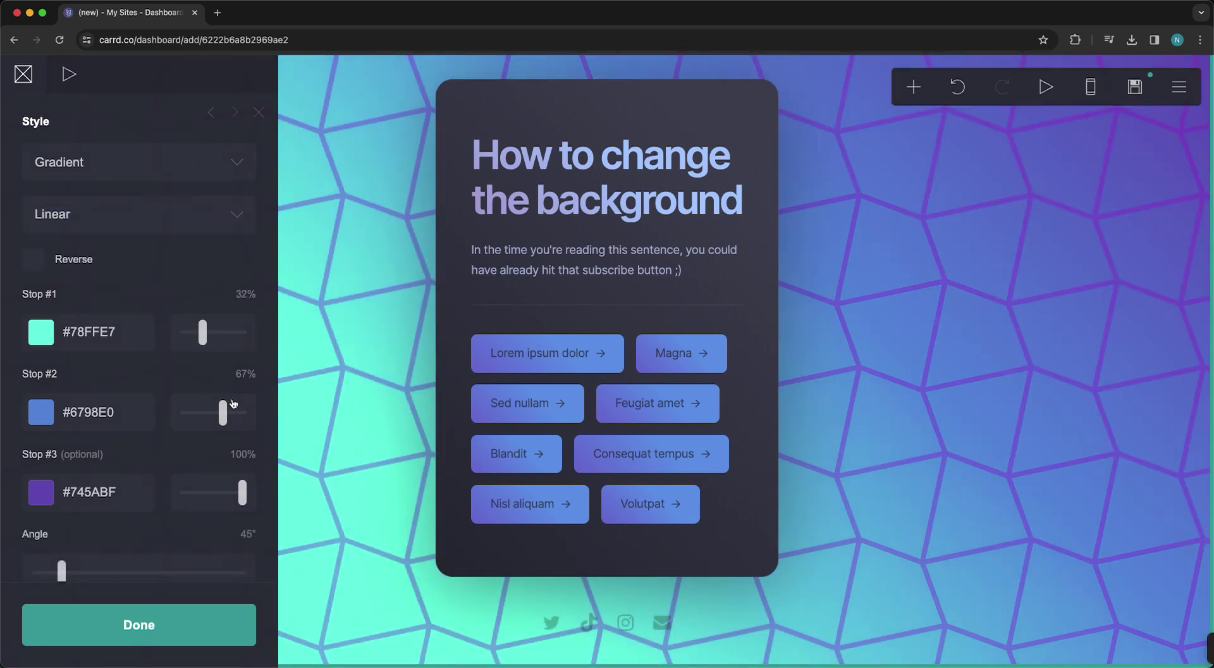
pyautogui.moveTo(223, 412); pyautogui.dragTo(192, 412)
pyautogui.moveTo(243, 492); pyautogui.dragTo(209, 496)
pyautogui.scroll(-5, 209, 497)
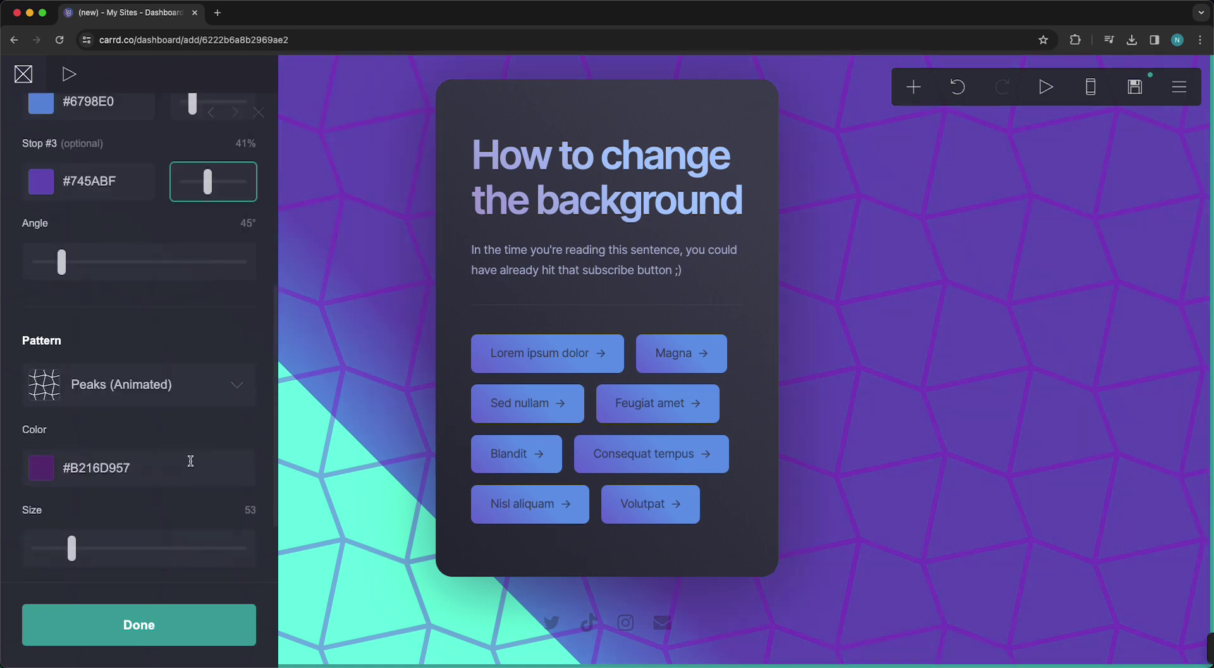
pyautogui.click(131, 229)
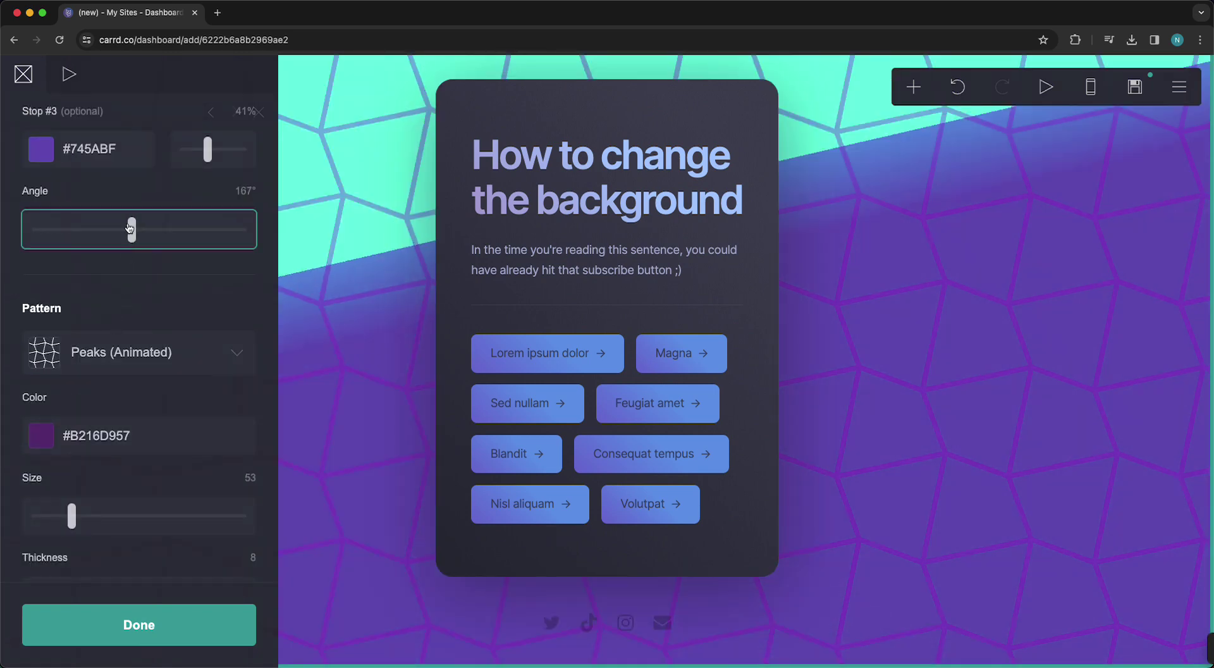
pyautogui.moveTo(132, 229); pyautogui.dragTo(38, 231)
pyautogui.scroll(6, 63, 239)
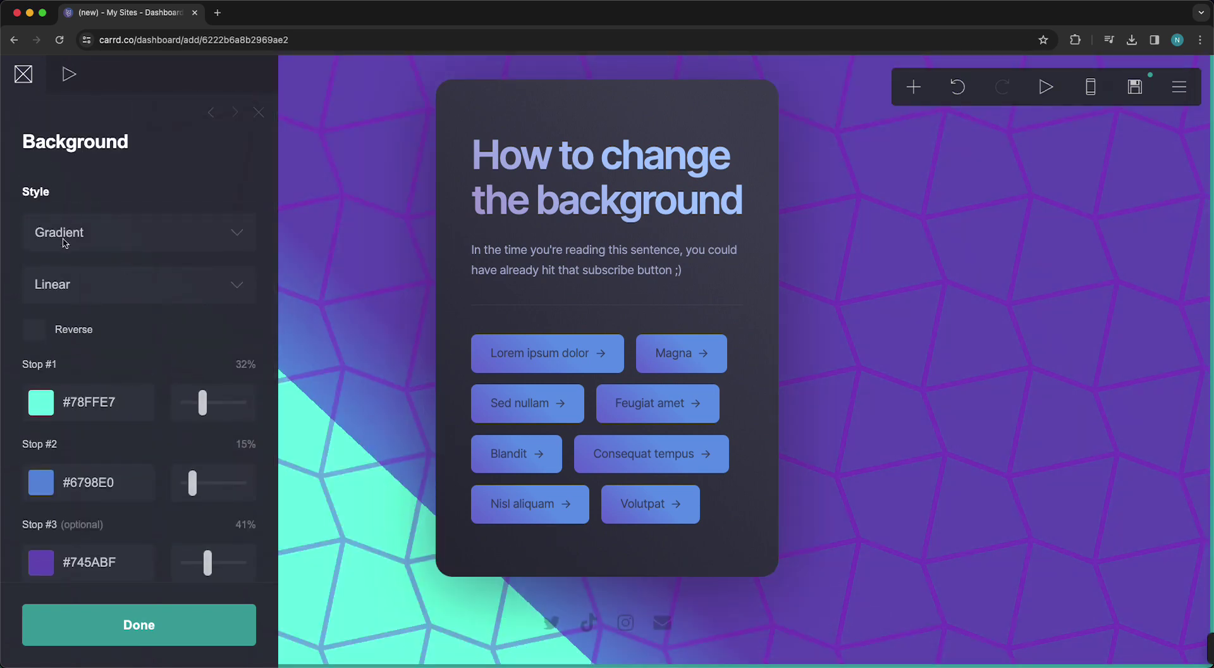
pyautogui.click(64, 243)
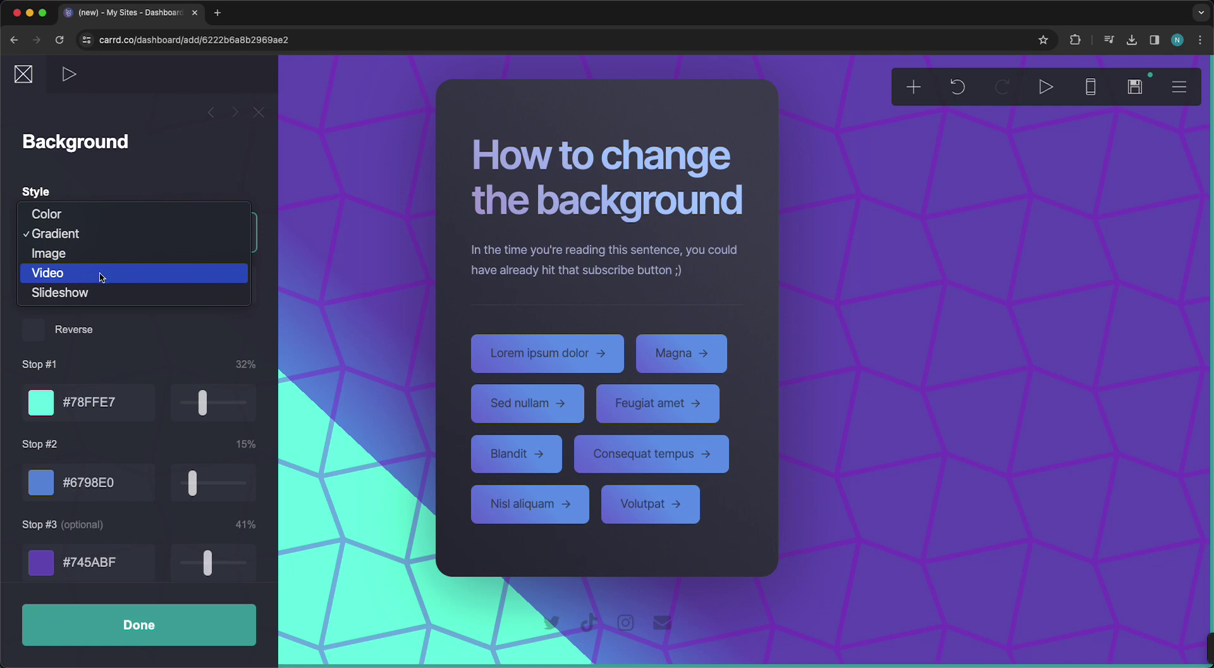
# - Keep Gradient as the background style and bring up the add-element menu
pyautogui.click(151, 321)
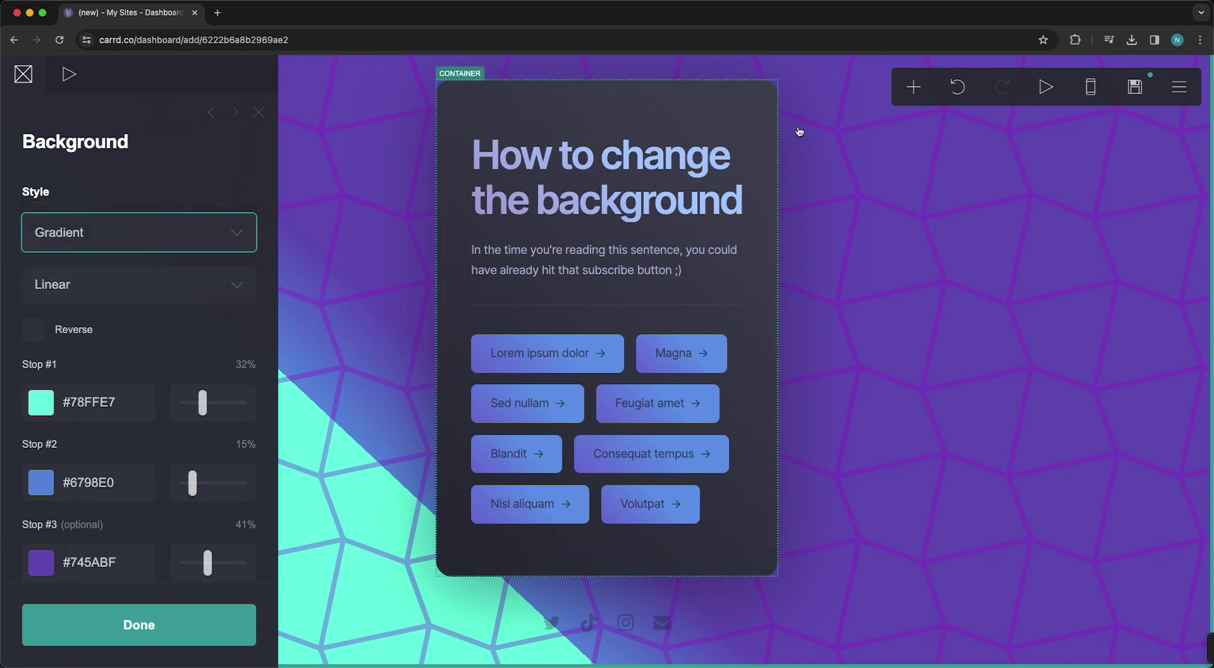
pyautogui.click(912, 90)
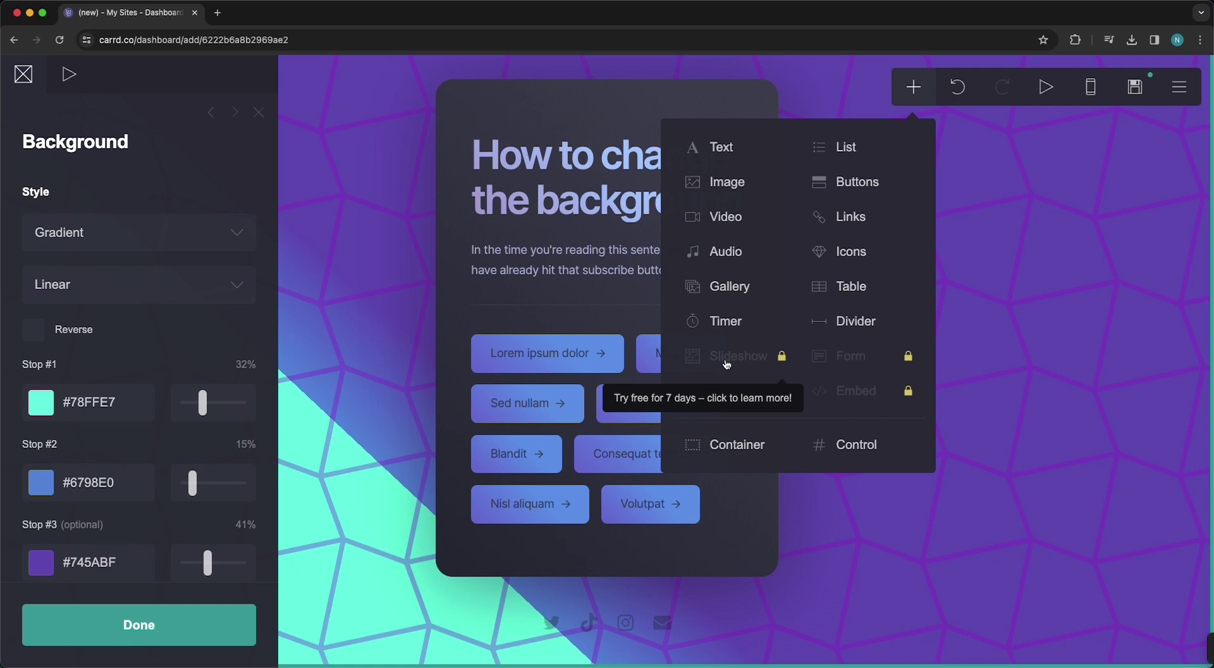
# - Keep Fade In as the background's on-load animation, set duration to 2.25s, and preview it
pyautogui.click(70, 85)
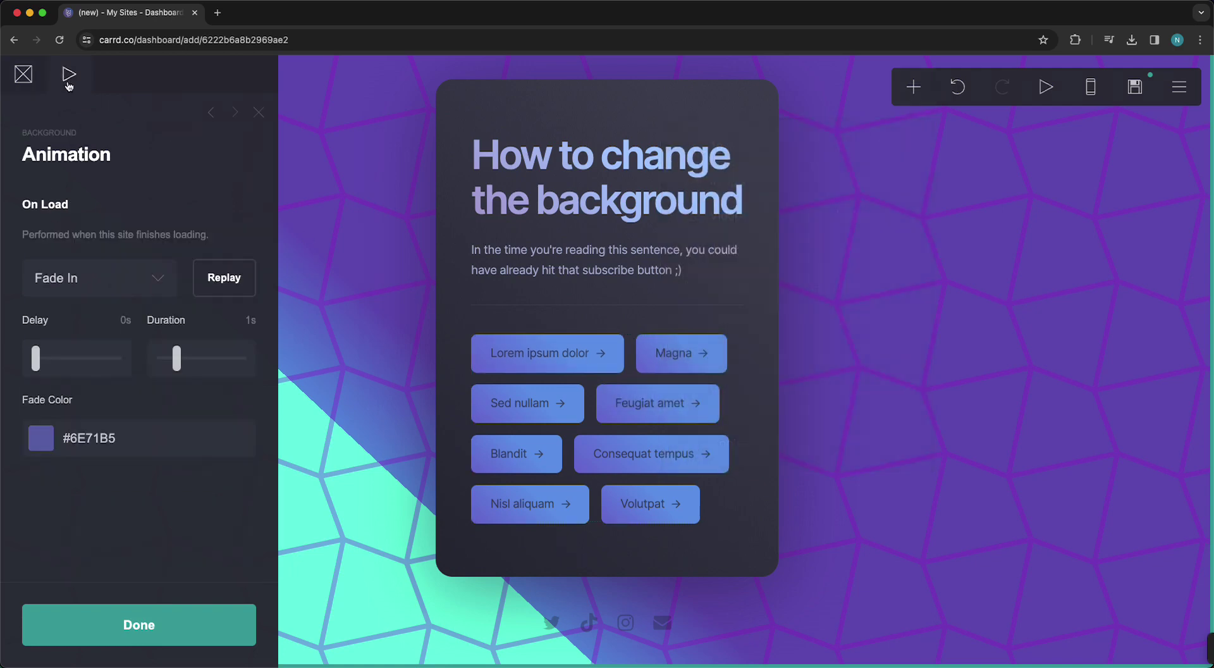
pyautogui.click(56, 276)
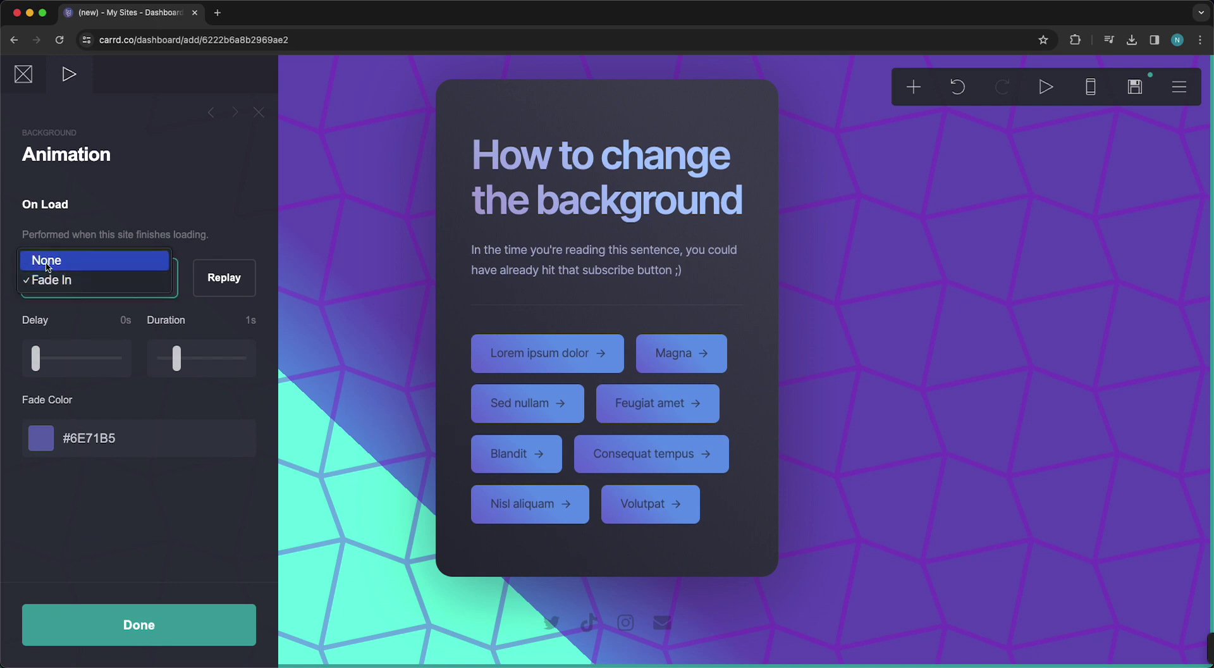
pyautogui.click(25, 288)
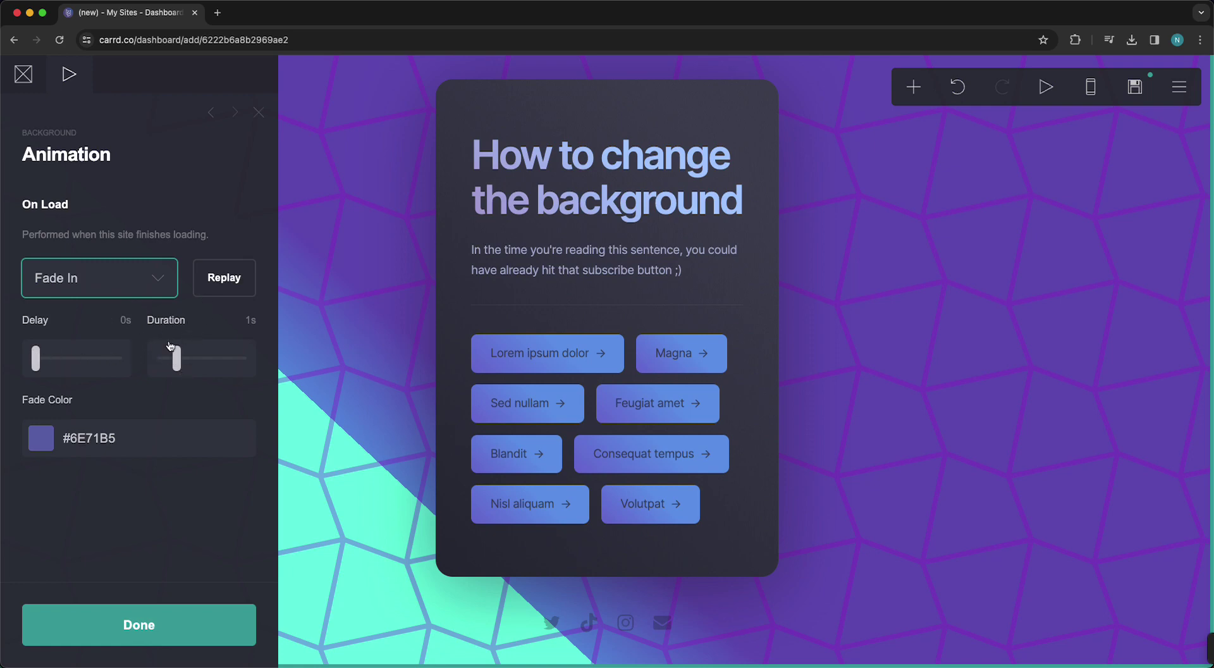
pyautogui.moveTo(176, 358); pyautogui.dragTo(198, 359)
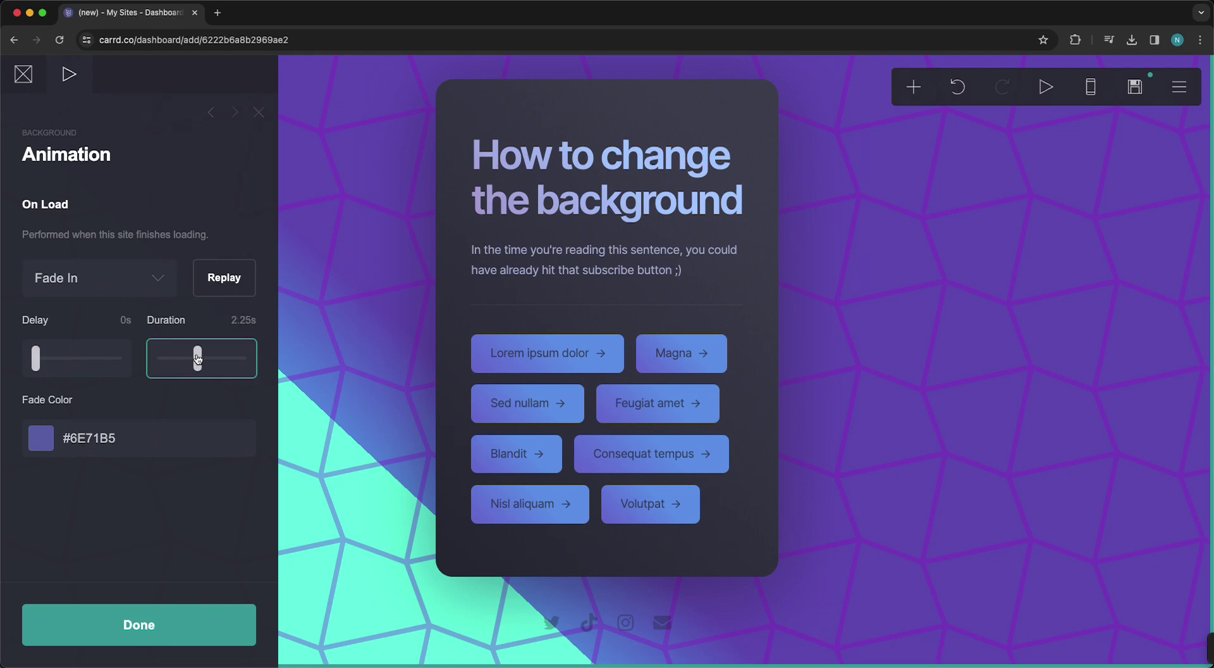
pyautogui.click(216, 284)
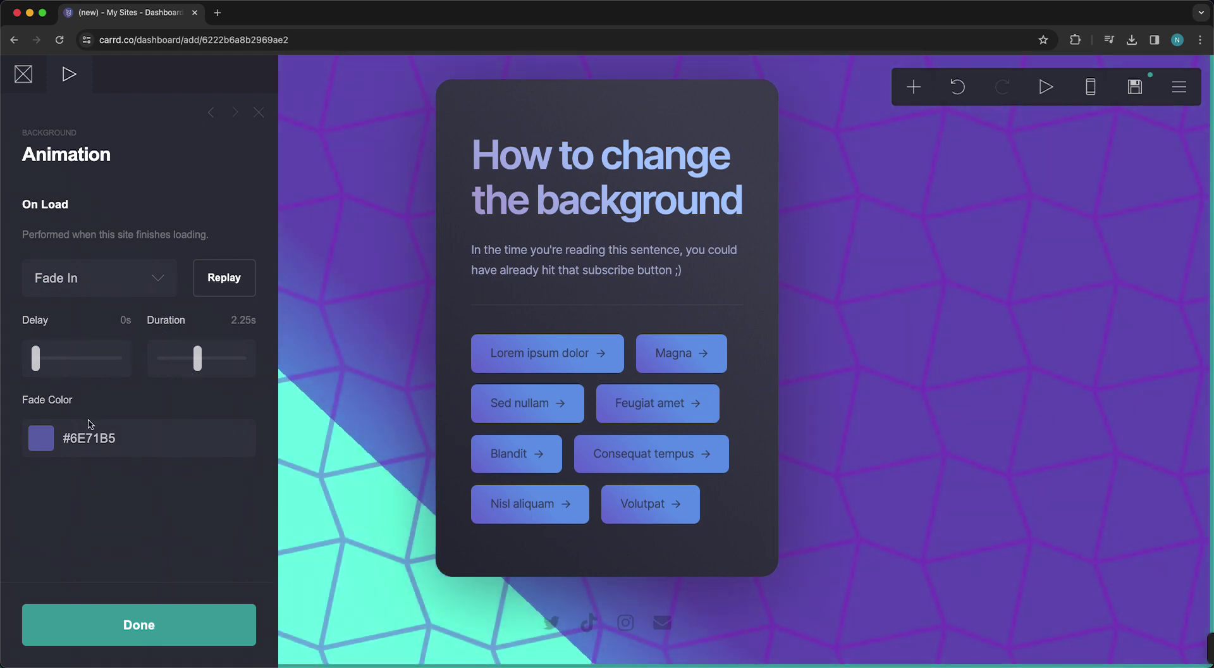
# - Change the fade colour to black #000000, preview it, and raise the delay to 2.25s
pyautogui.click(47, 441)
pyautogui.scroll(-3, 130, 436)
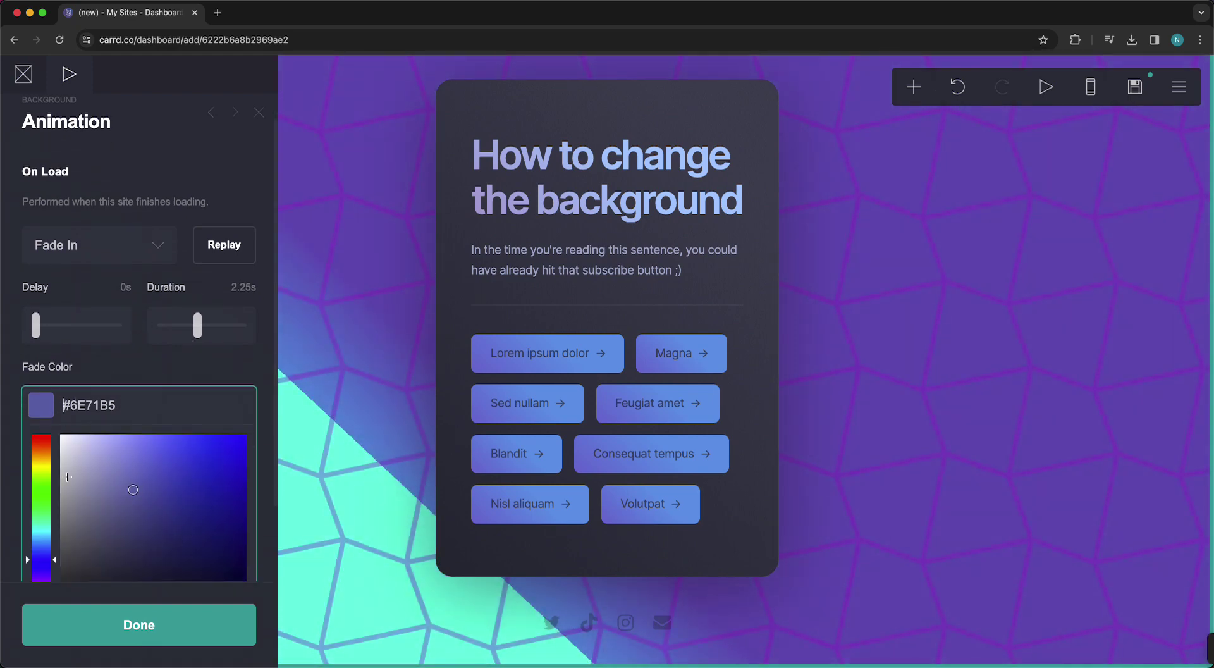
pyautogui.moveTo(133, 425)
pyautogui.mouseDown()
pyautogui.moveTo(59, 502)
pyautogui.moveTo(16, 628)
pyautogui.mouseUp()
pyautogui.click(92, 301)
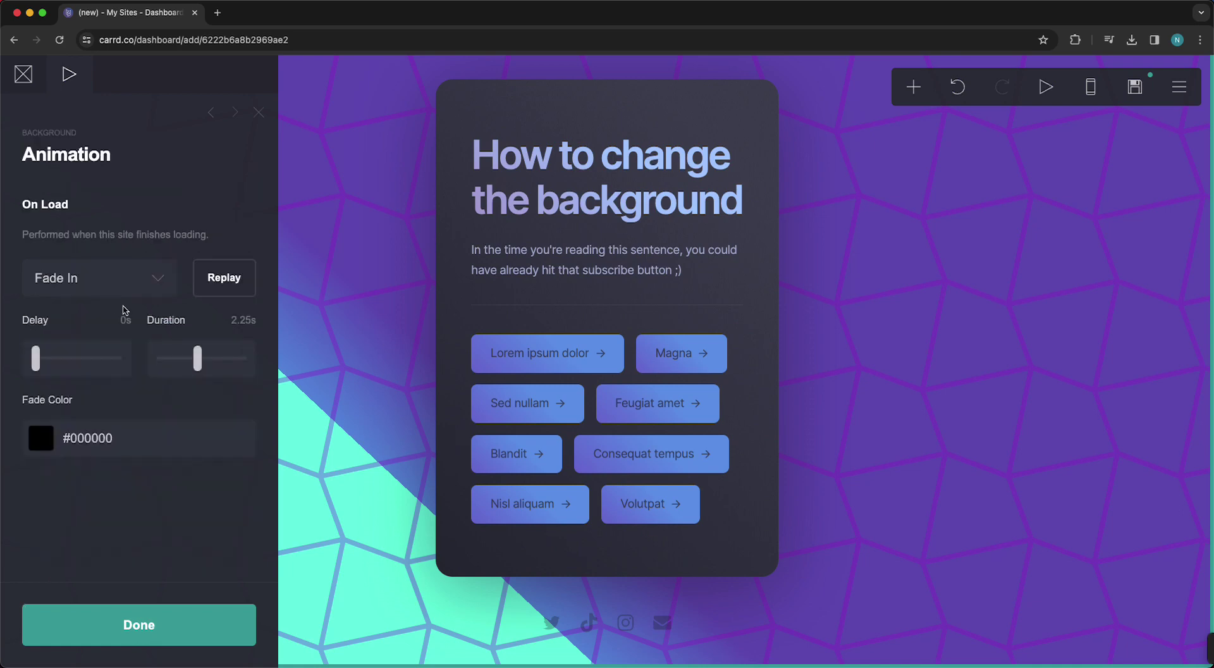
pyautogui.click(207, 286)
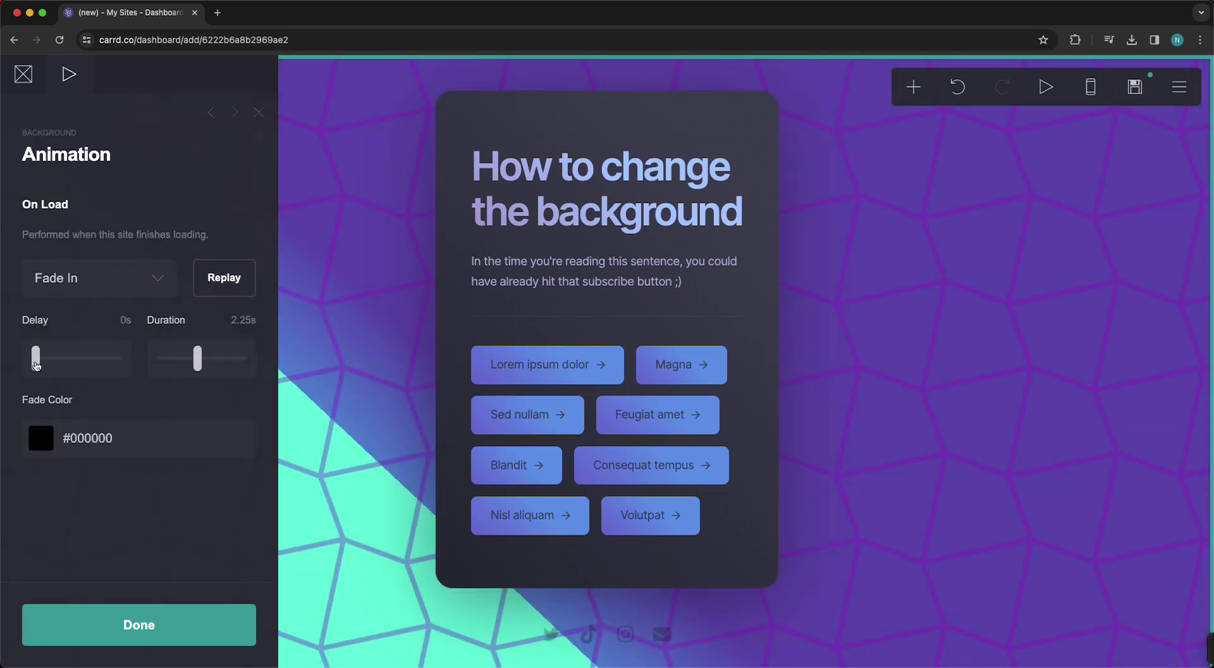
pyautogui.moveTo(36, 359)
pyautogui.mouseDown()
pyautogui.moveTo(74, 359)
pyautogui.moveTo(53, 358)
pyautogui.mouseUp()
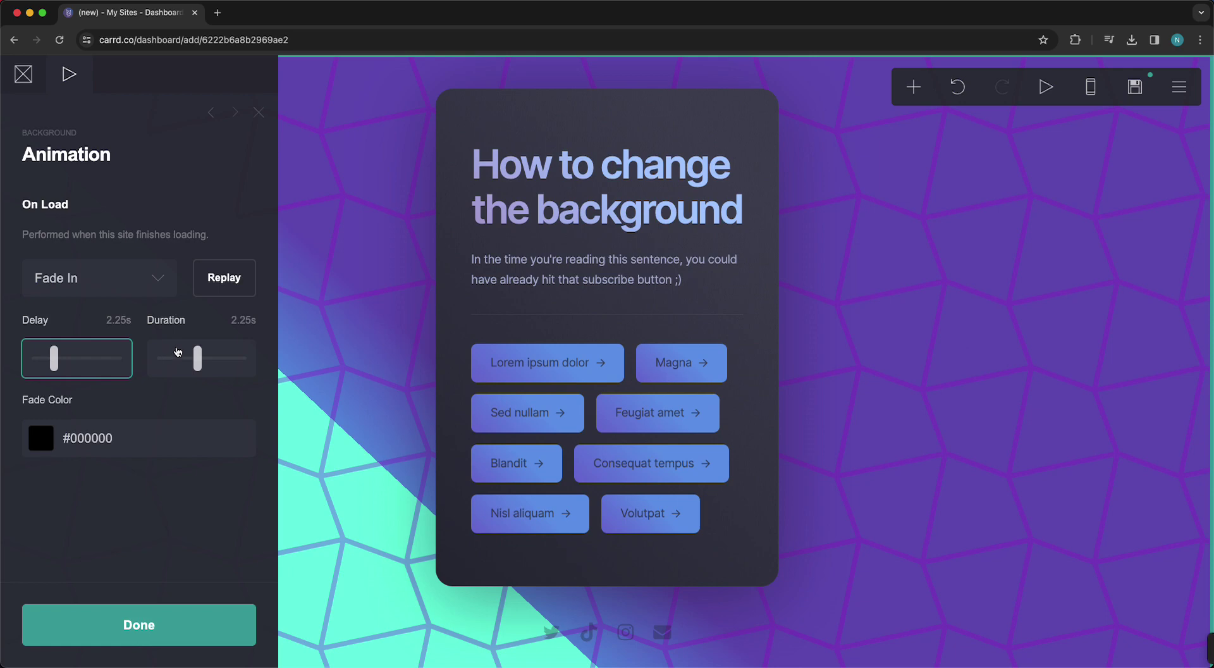
# - Set the fade-in delay to 8.125s and preview the delayed animation
pyautogui.click(223, 280)
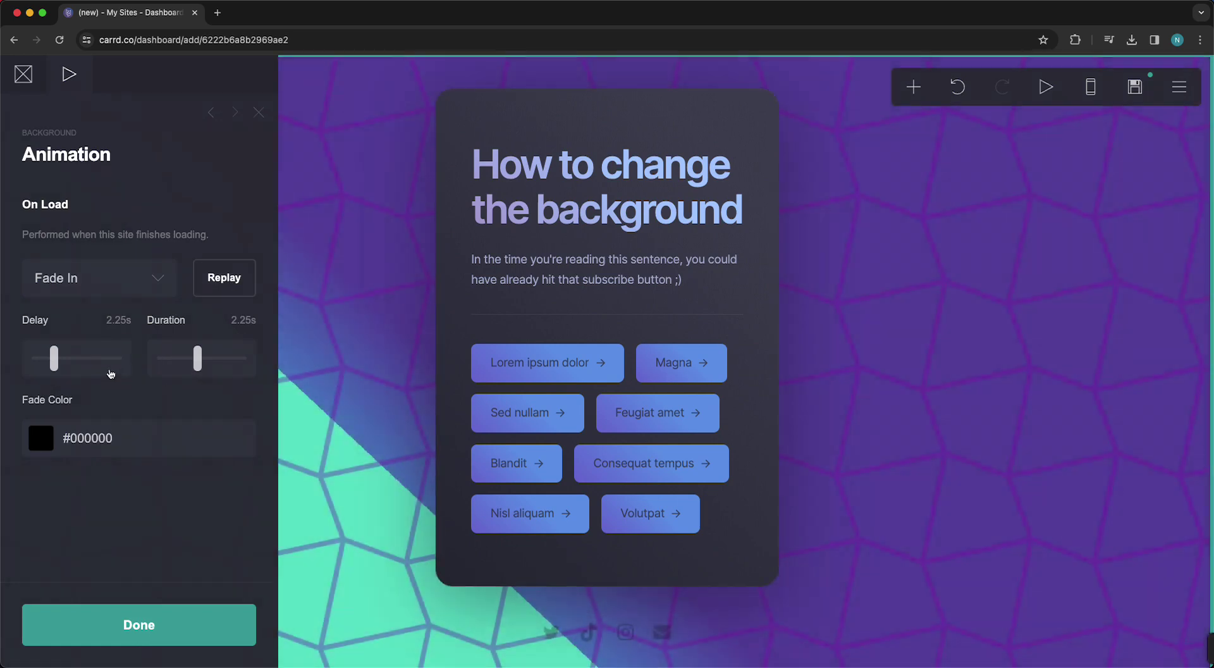
pyautogui.click(122, 359)
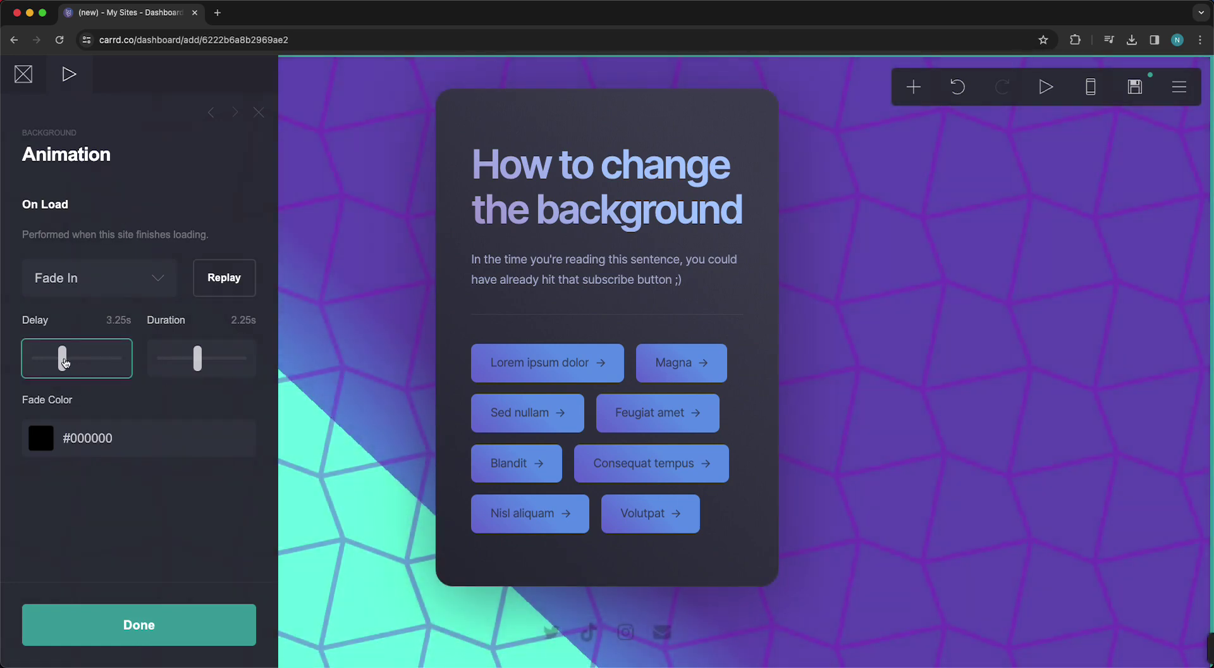
pyautogui.moveTo(124, 360); pyautogui.dragTo(103, 359)
pyautogui.click(215, 291)
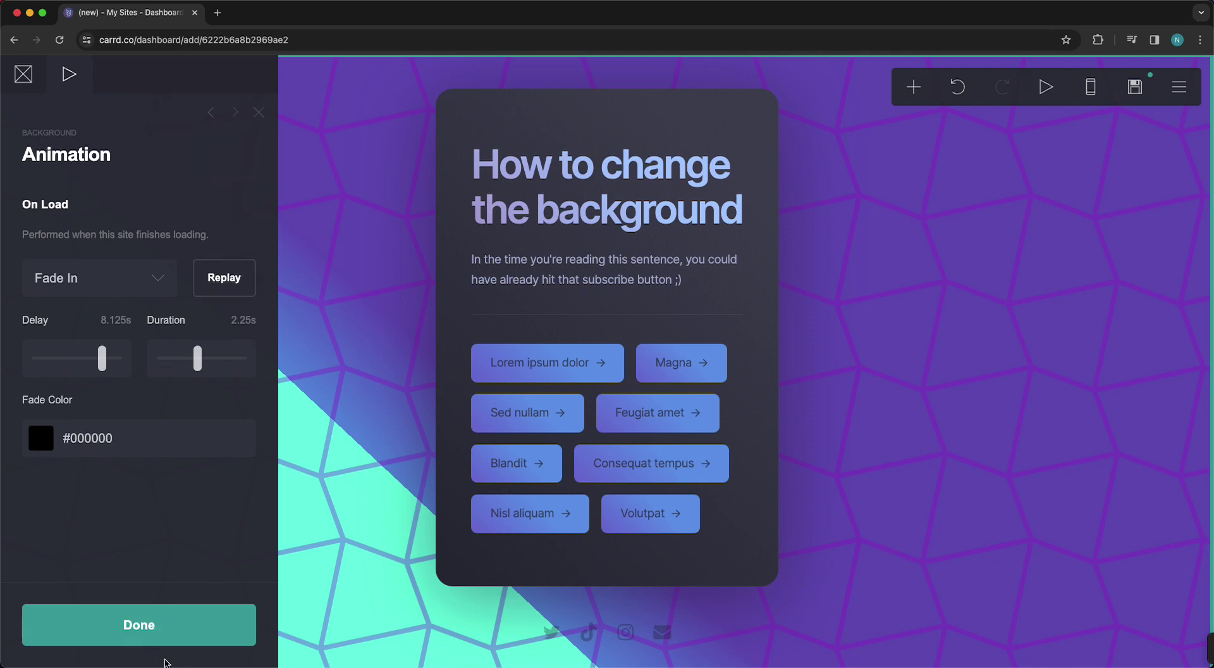
# - Close the Animation panel with Done, keeping the black fade-in with 8.125s delay
pyautogui.click(108, 620)
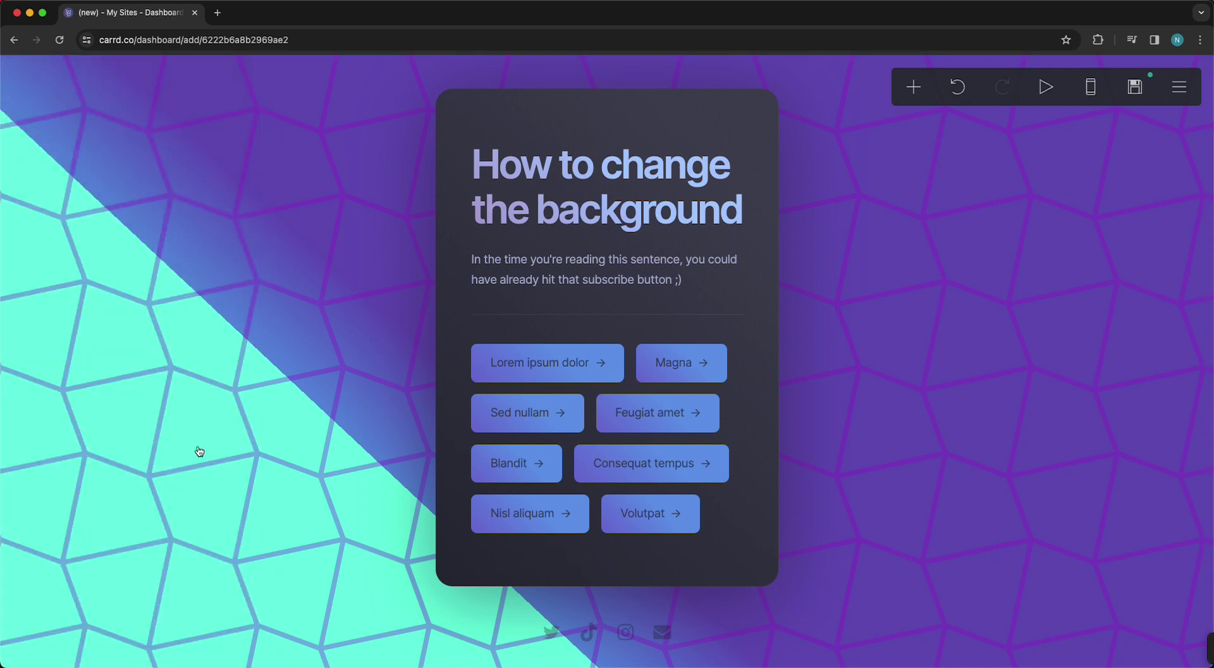